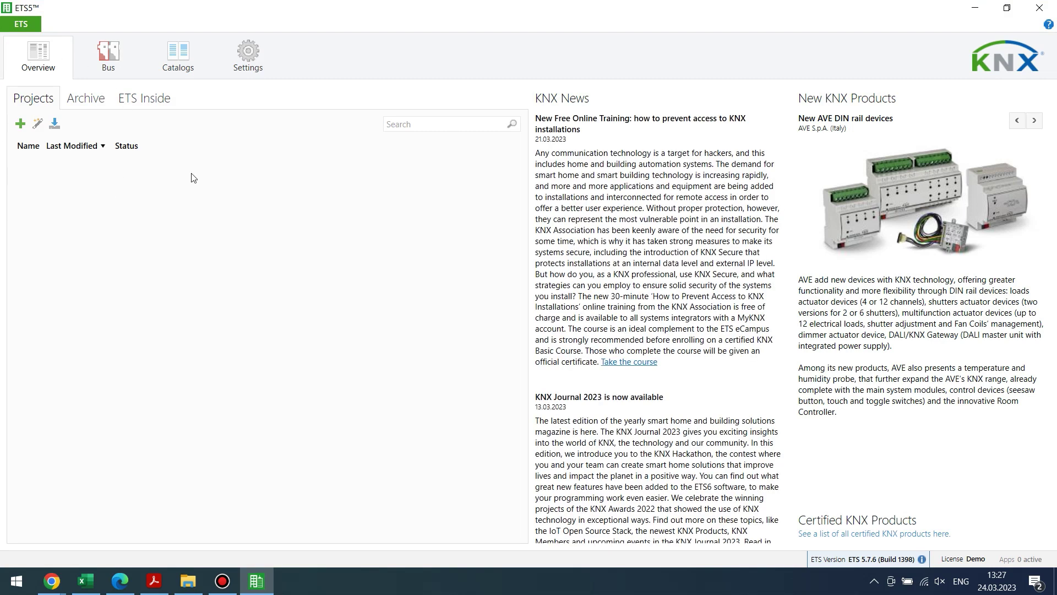
Start a new project named Krykovo and choose TP as the backbone medium.
left_click(20, 124)
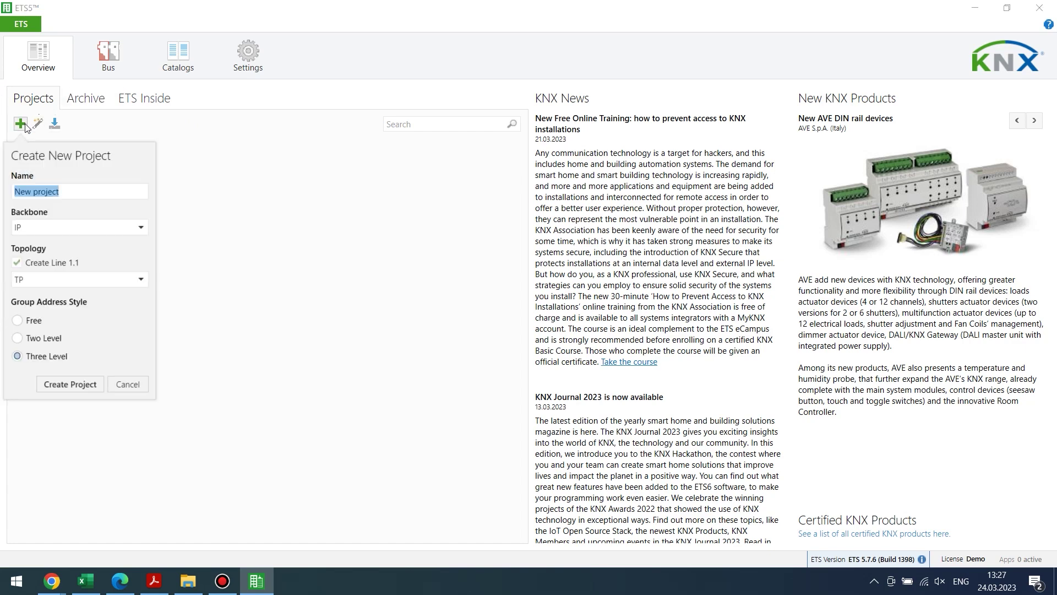
type("K")
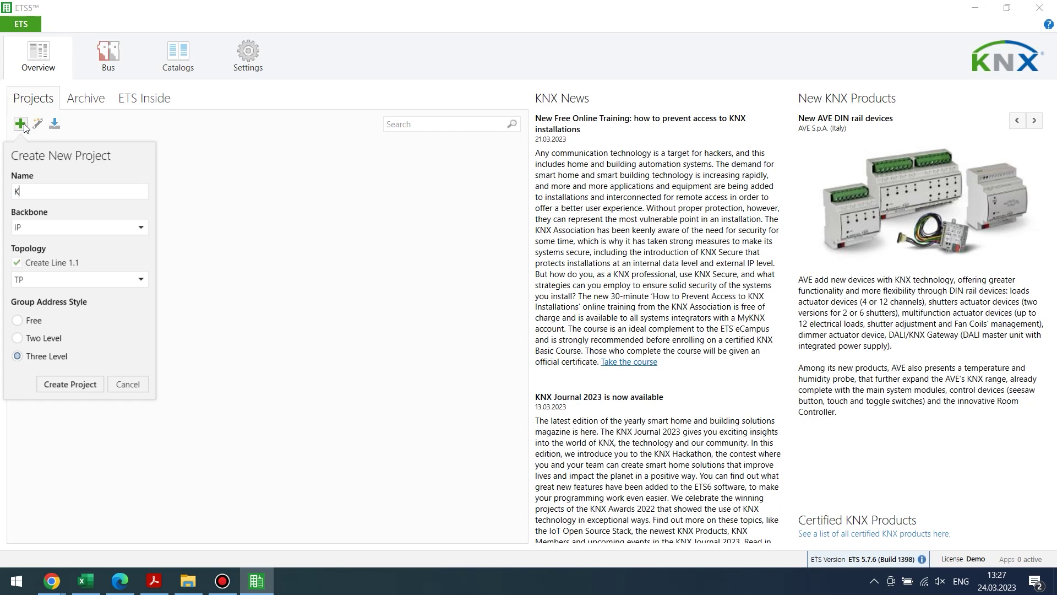
type("rykovo")
left_click(77, 227)
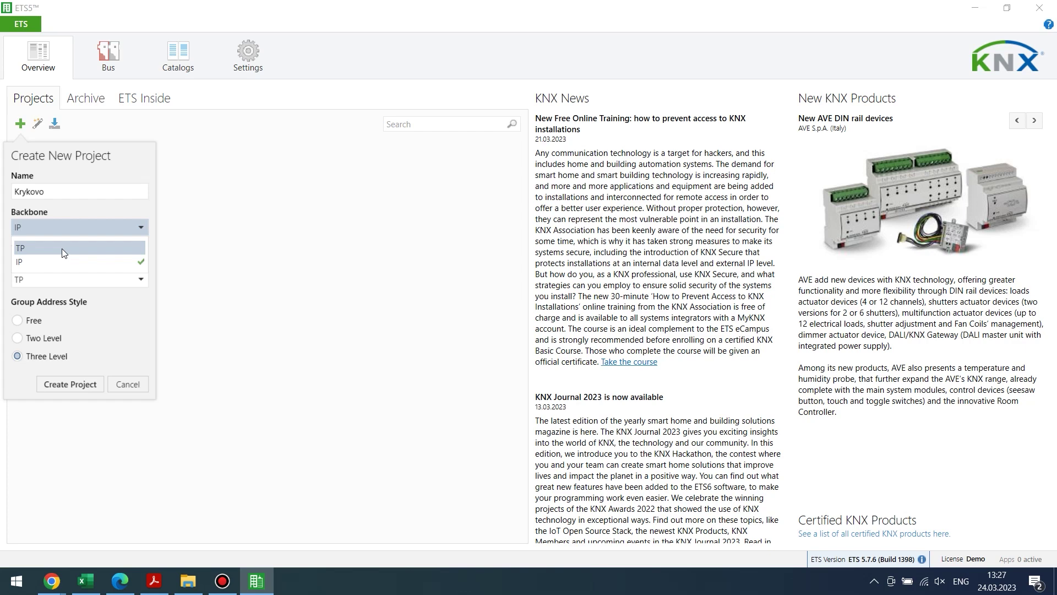
left_click(63, 248)
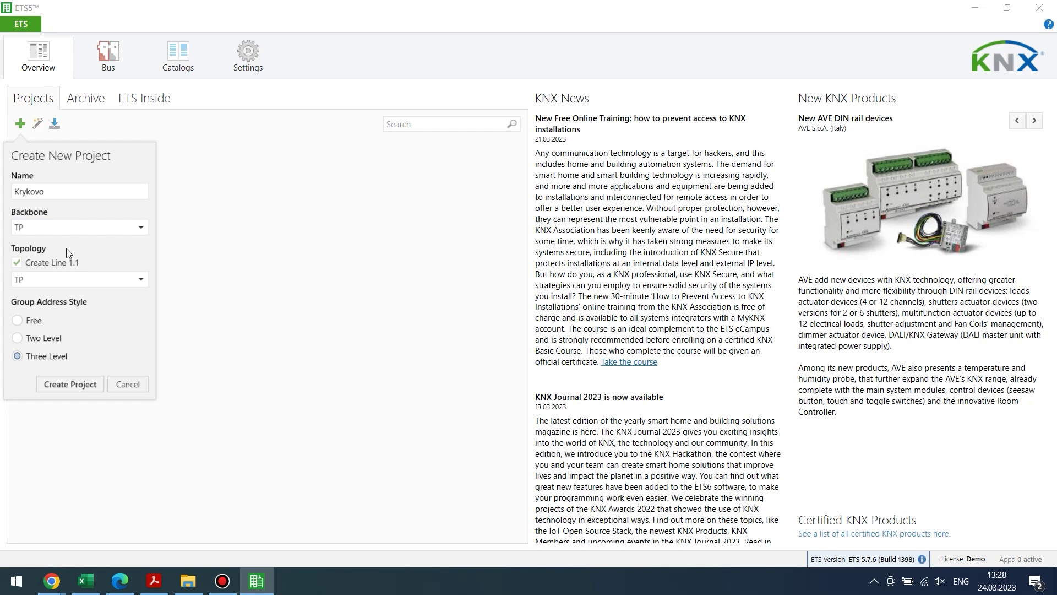
left_click(120, 228)
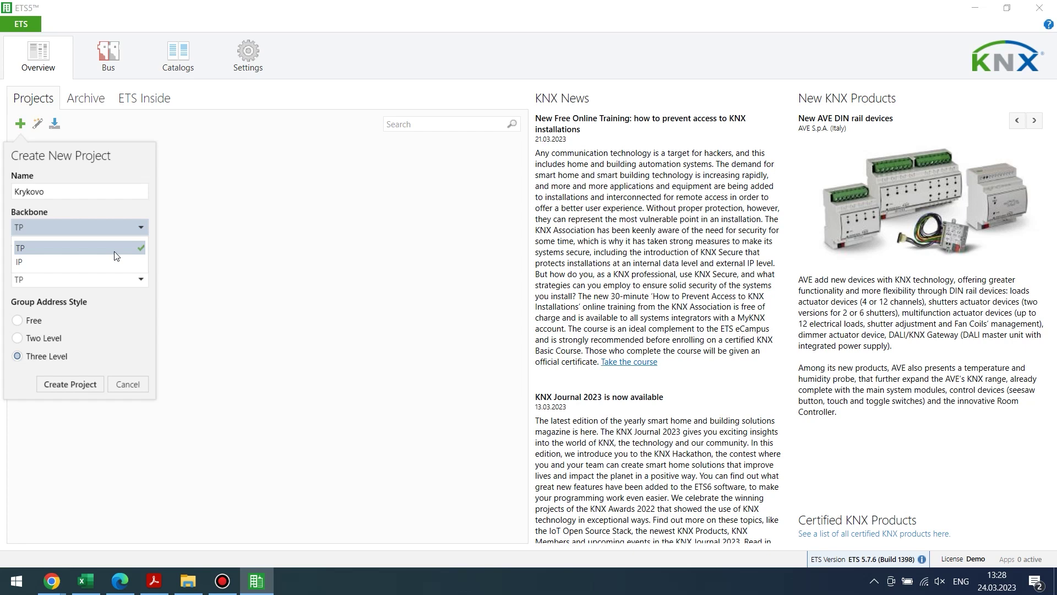
left_click(116, 255)
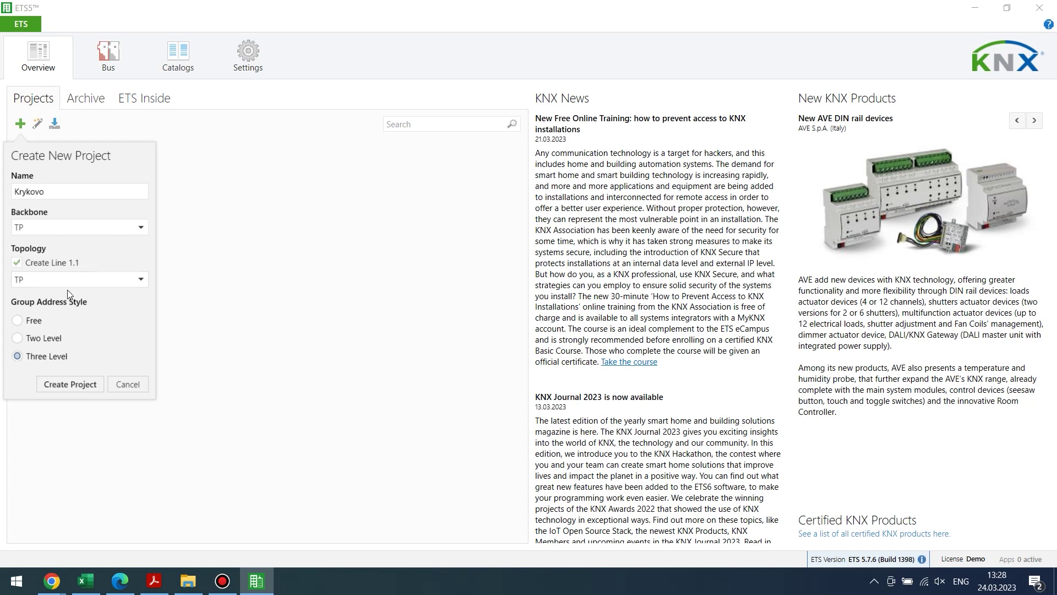
left_click(85, 283)
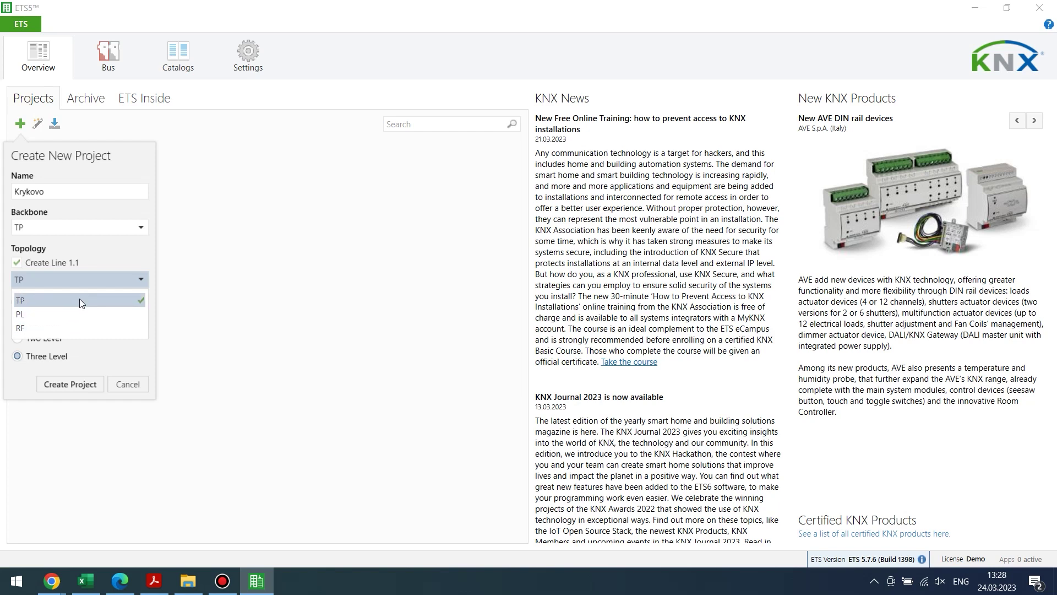
left_click(82, 314)
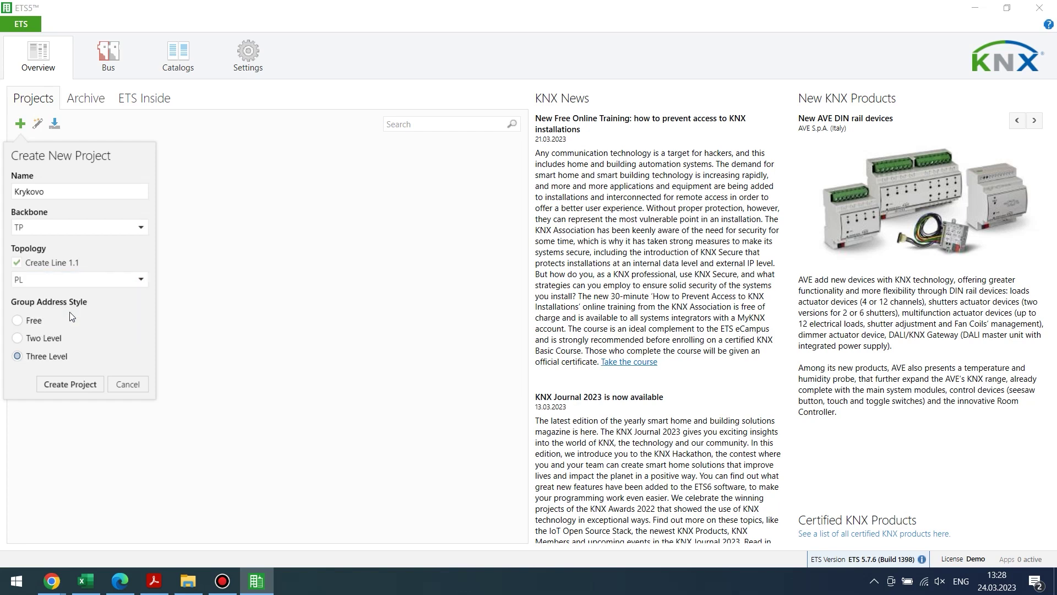
left_click(99, 281)
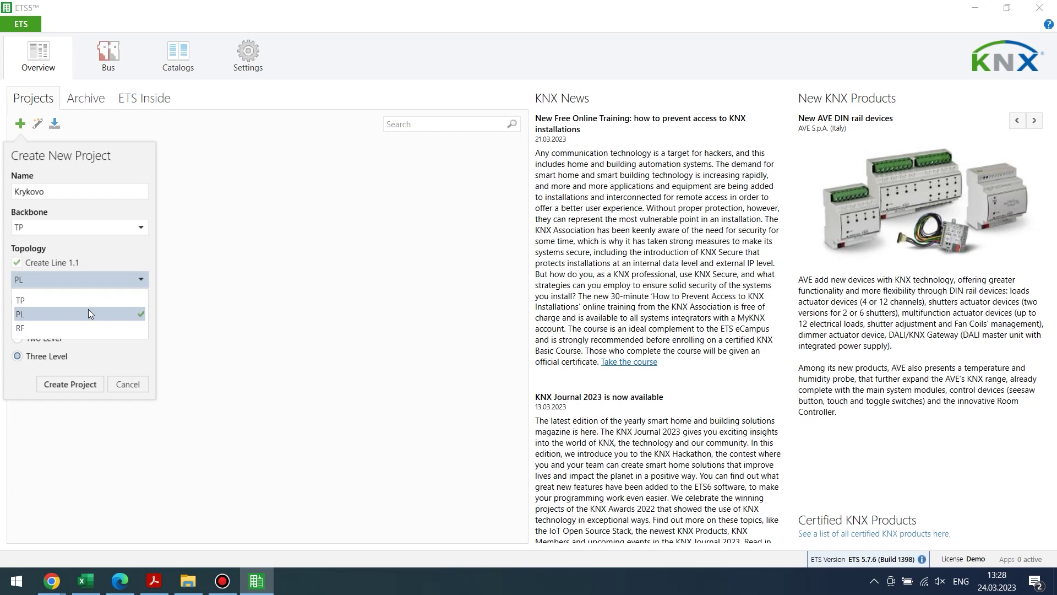
left_click(82, 327)
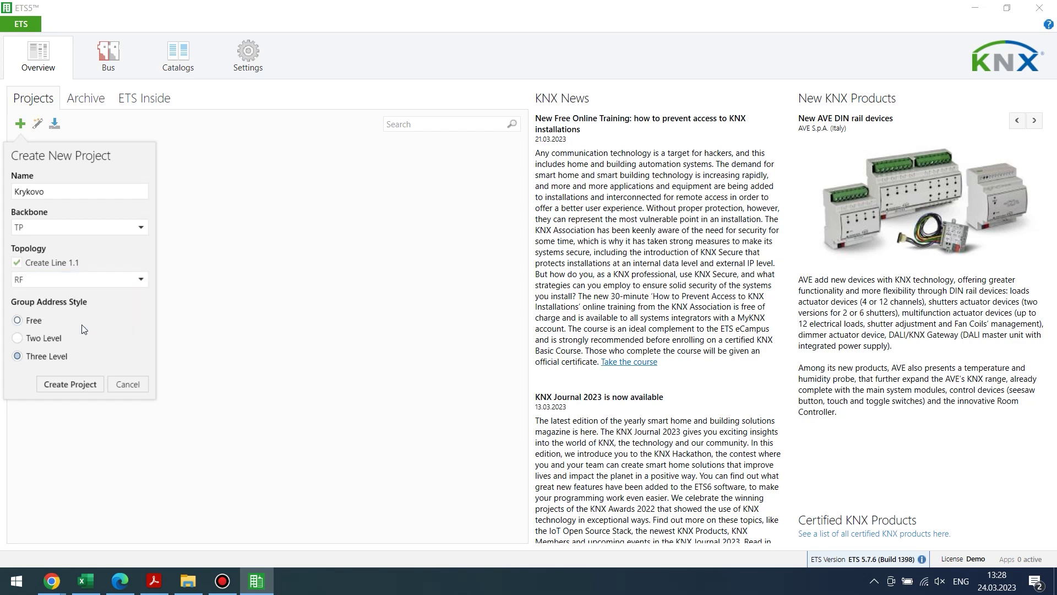
left_click(98, 278)
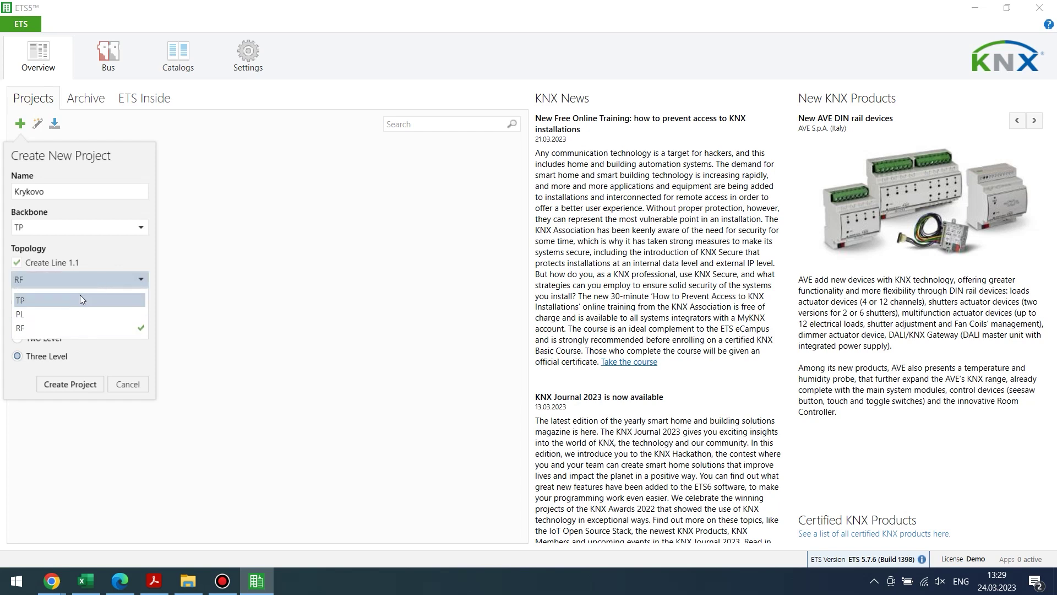
left_click(81, 296)
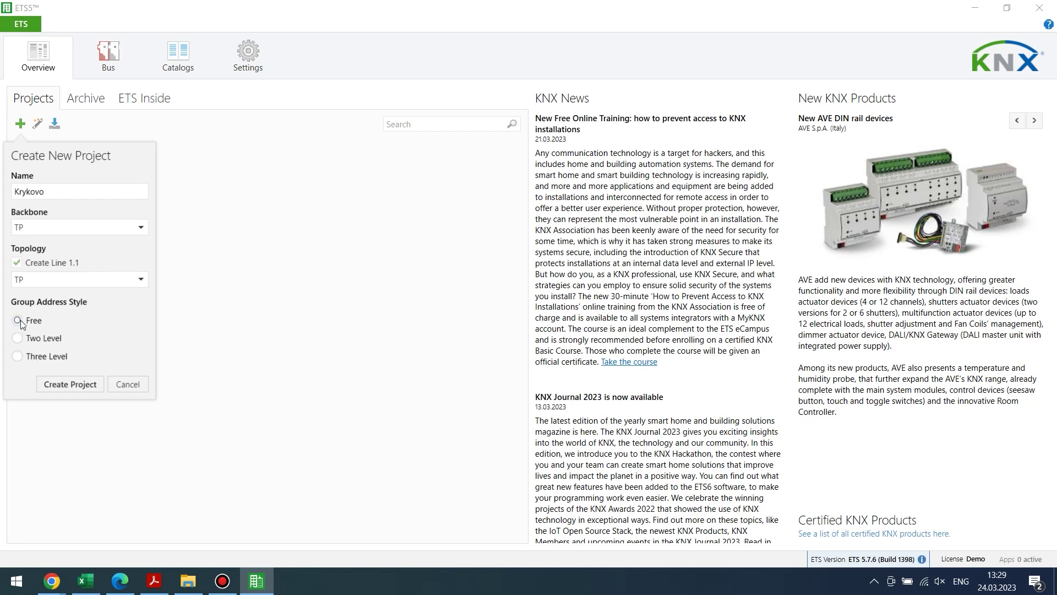
left_click(18, 338)
left_click(18, 355)
left_click(25, 357)
Create the Krykovo project and go back to the Overview project list.
left_click(75, 383)
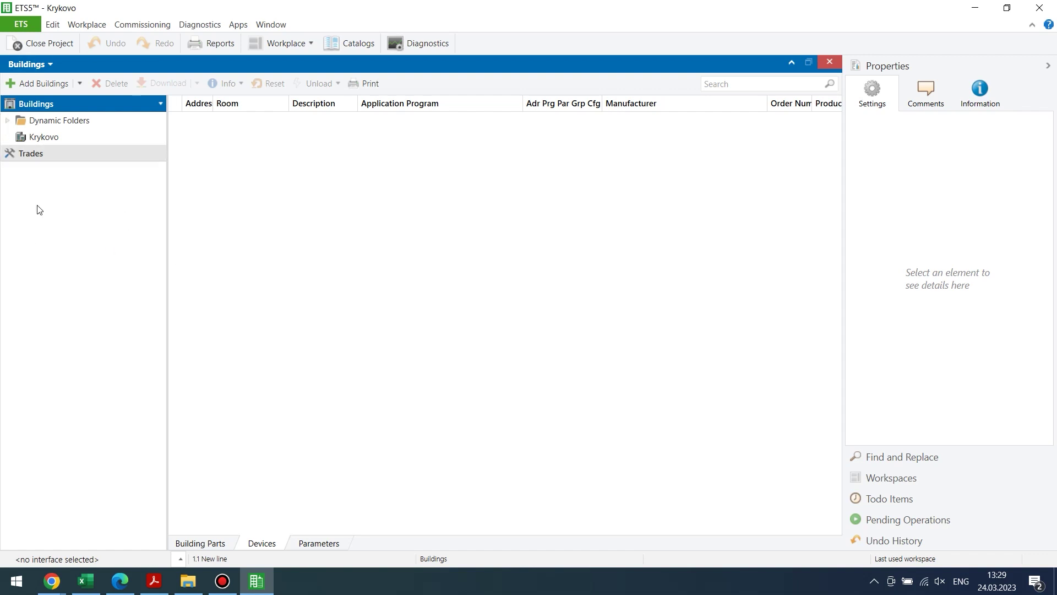
left_click(25, 27)
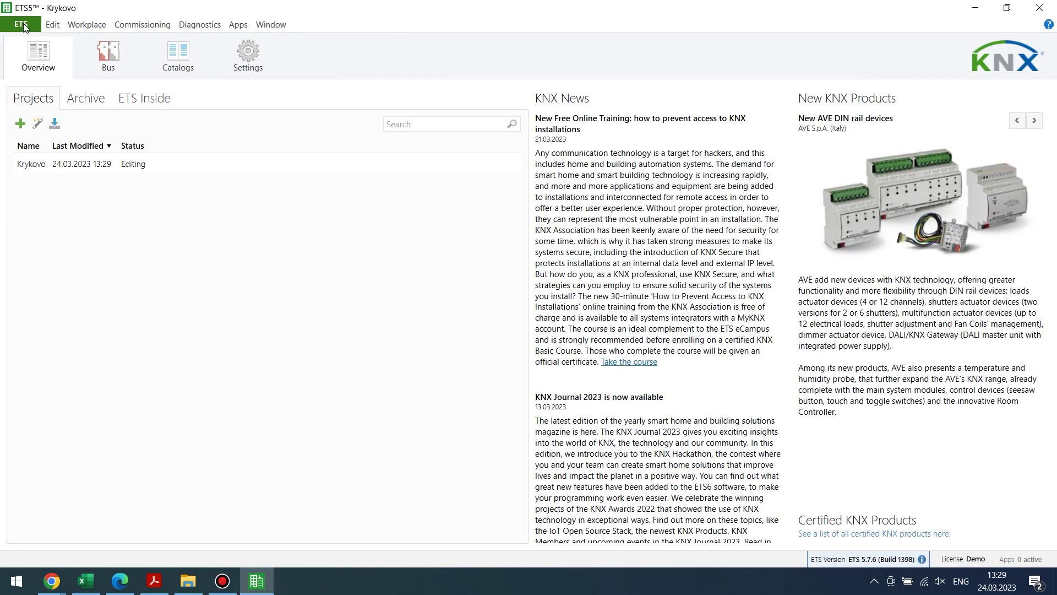
In Krykovo's details, enter project number 123 and contract number 39.
left_click(188, 162)
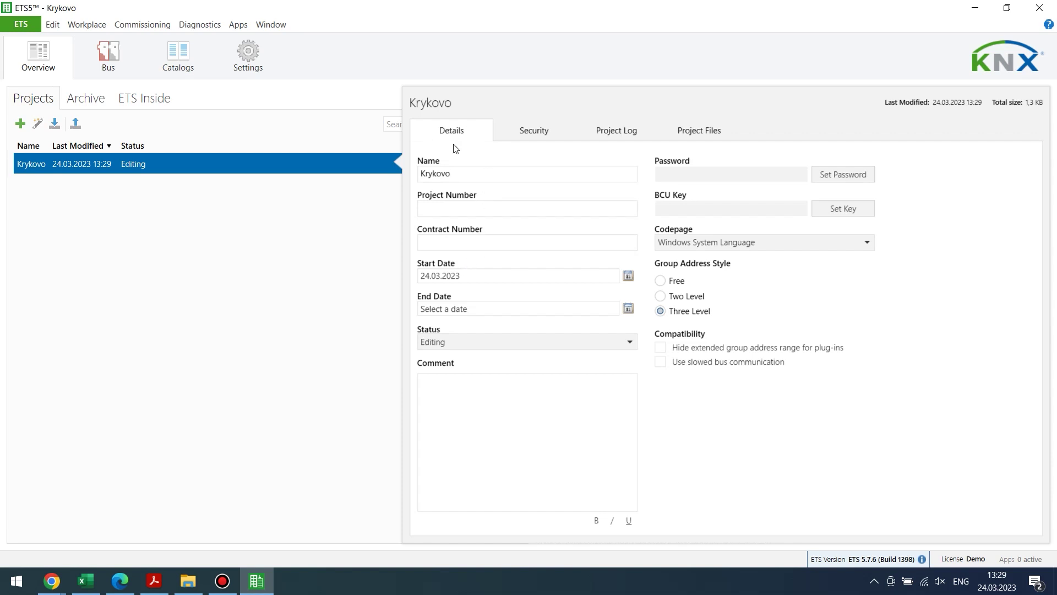
left_click(470, 175)
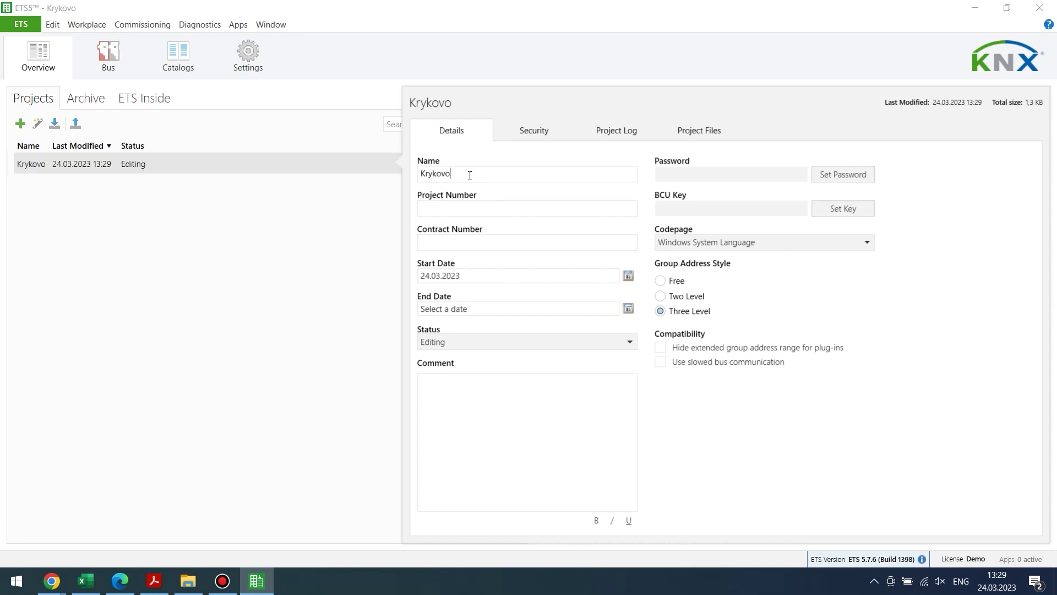
left_click(473, 207)
type("123")
left_click(474, 242)
type("39")
Set the start date to 26.03.2023 and the end date to 28.04.2023.
left_click(628, 275)
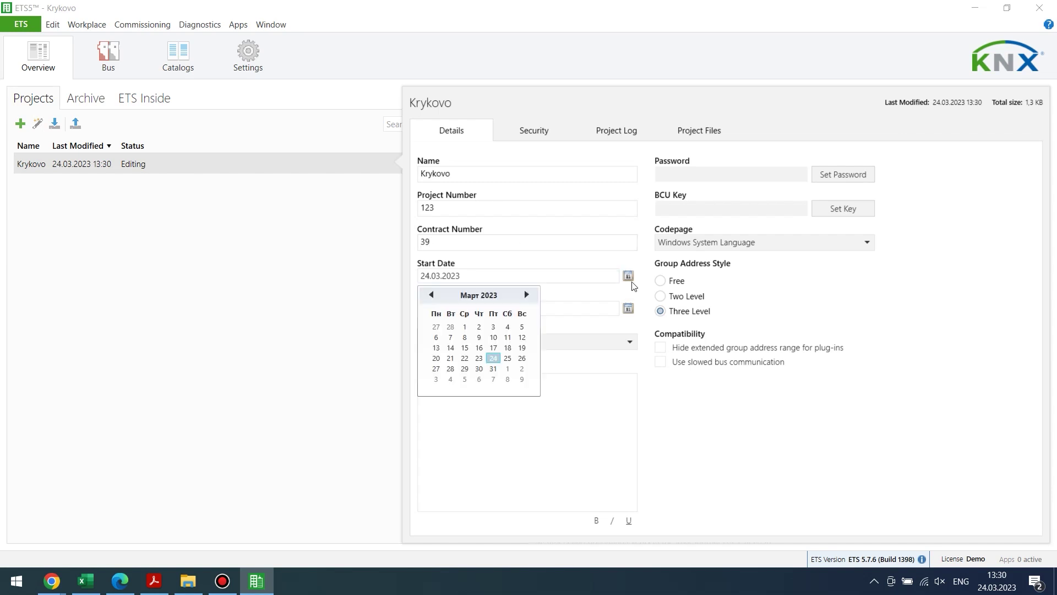
left_click(521, 359)
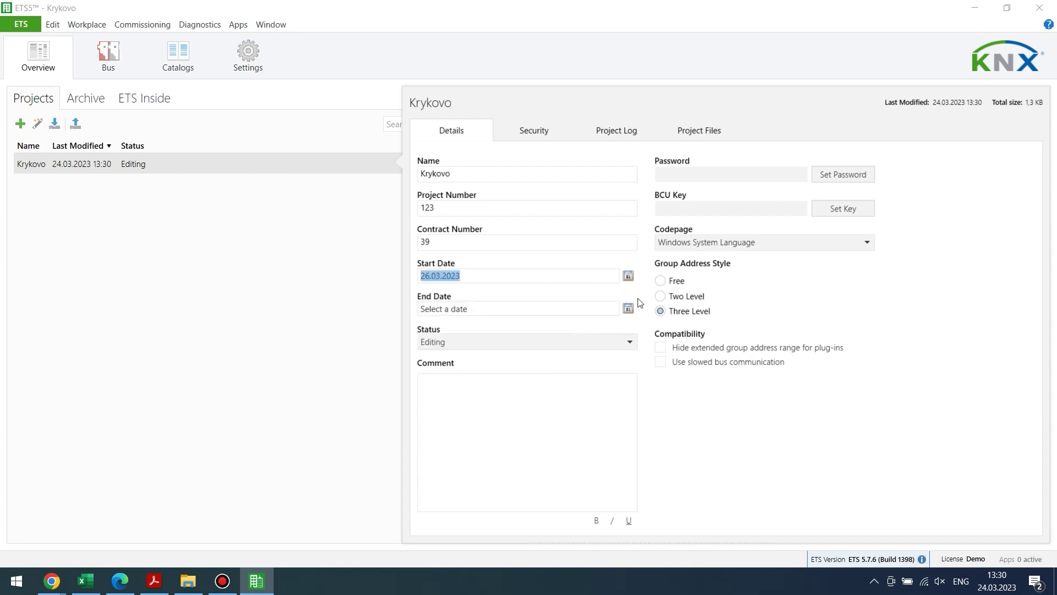
left_click(628, 309)
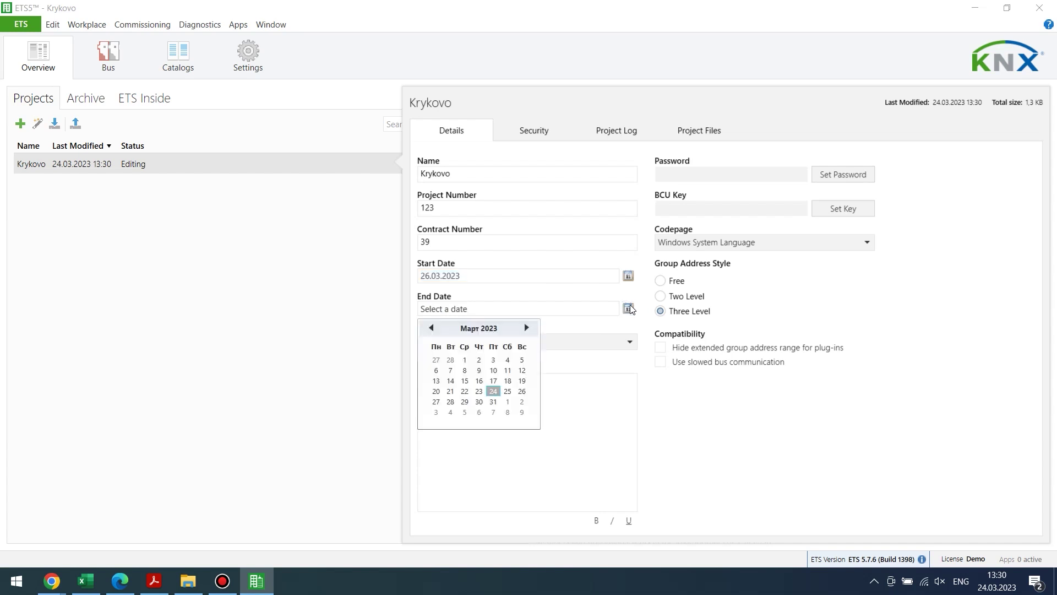
left_click(495, 413)
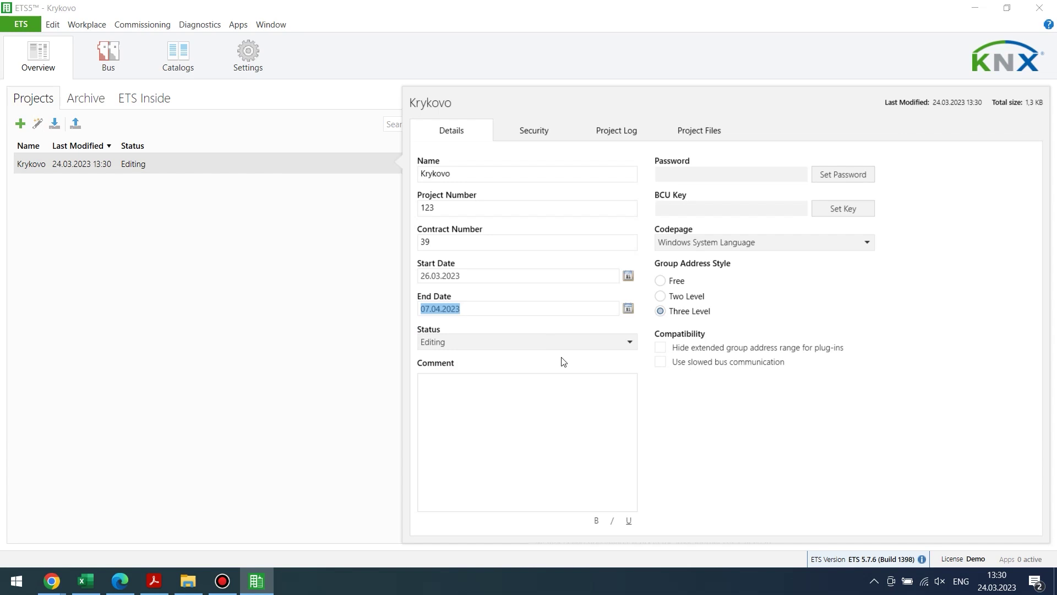
left_click(628, 308)
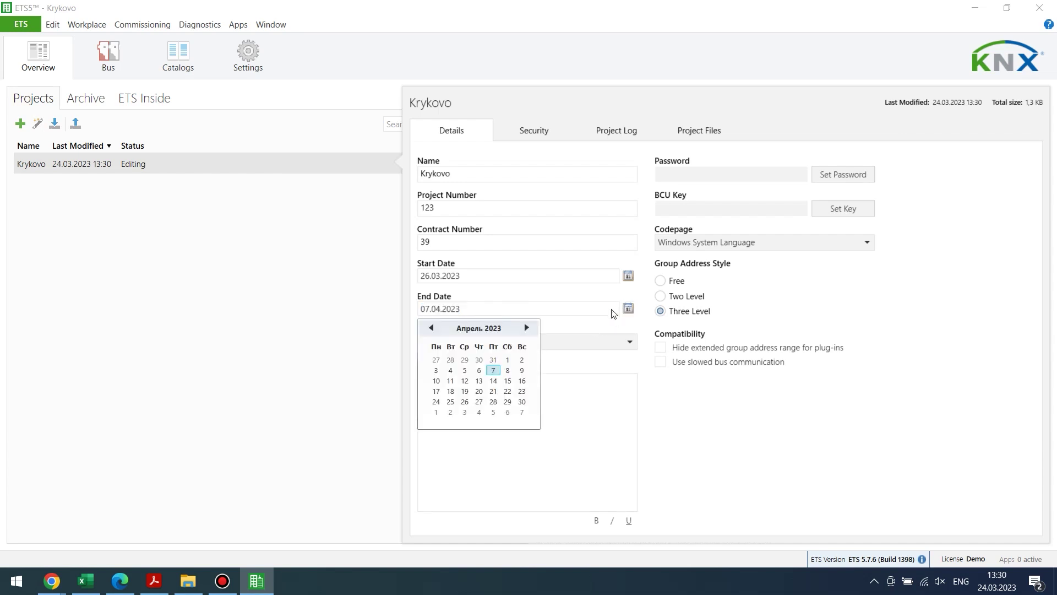
left_click(493, 403)
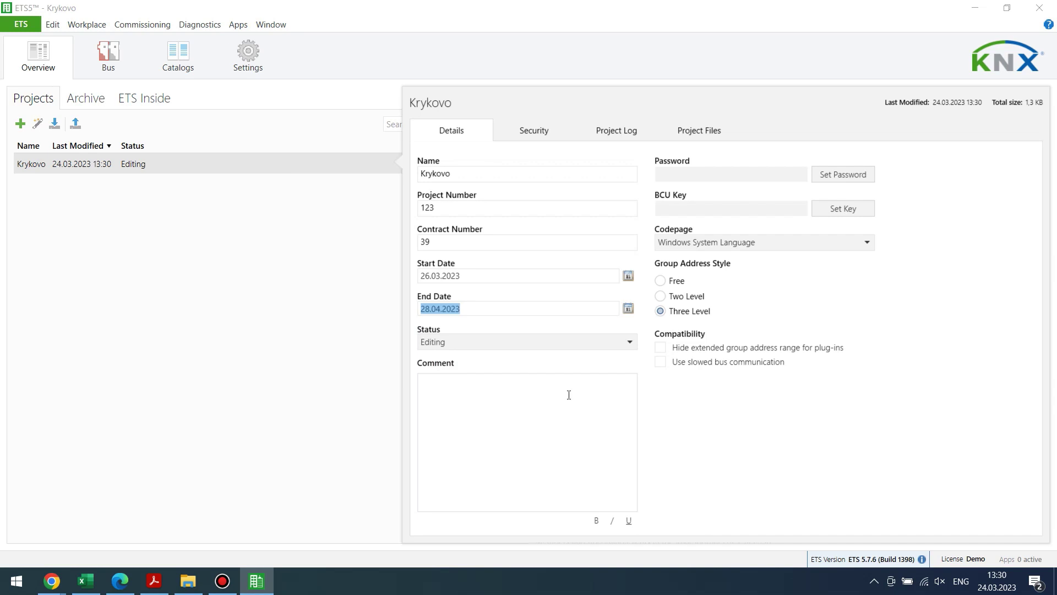
Step Krykovo's status through Unknown, Editing, Finished Design, Finished Commissioning, Tested, Accepted, ending on Locked.
left_click(599, 342)
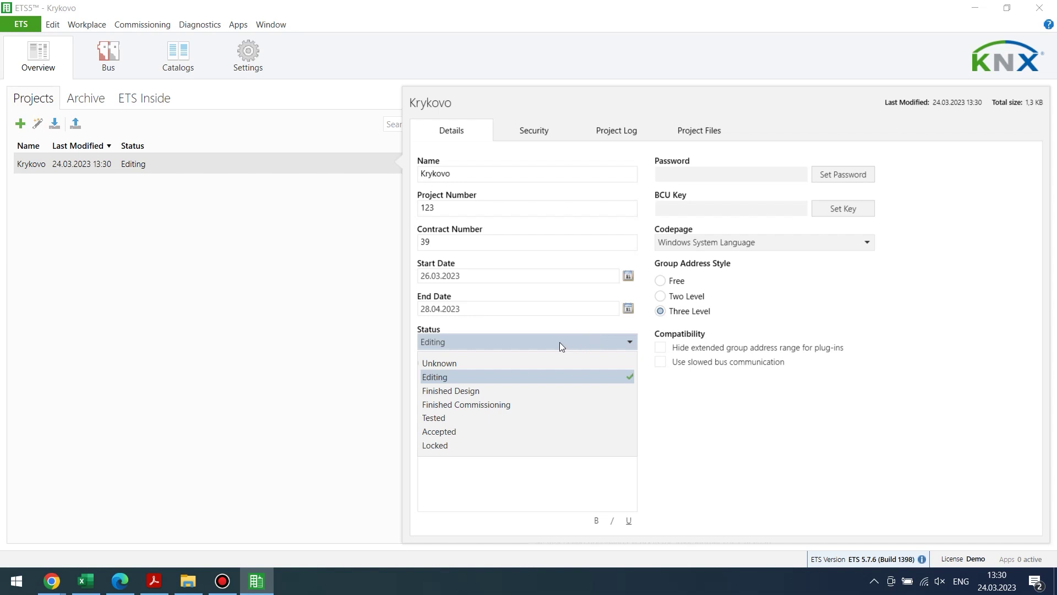
left_click(515, 361)
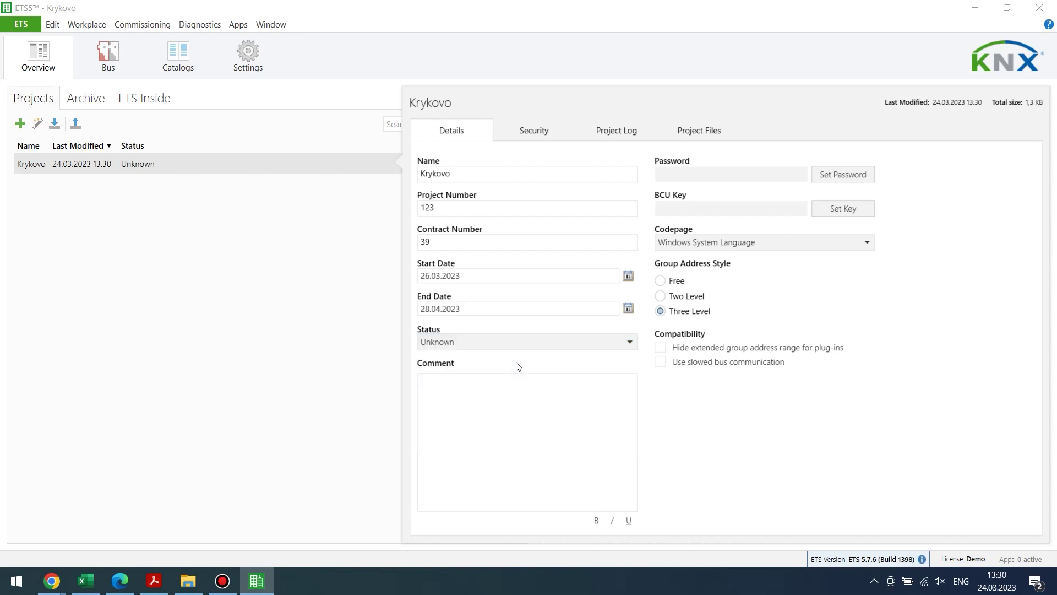
left_click(578, 342)
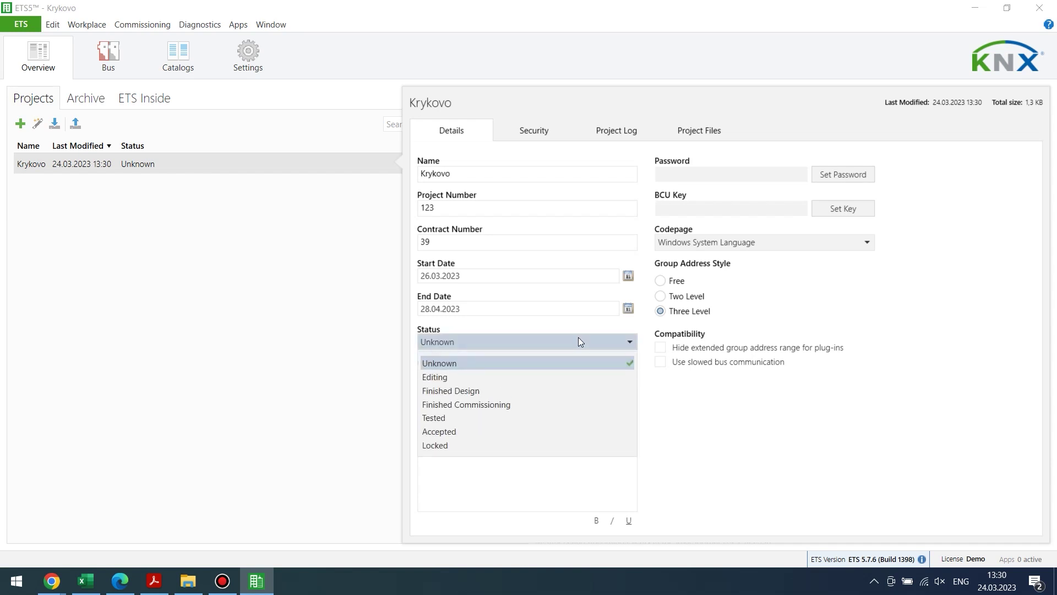
left_click(533, 379)
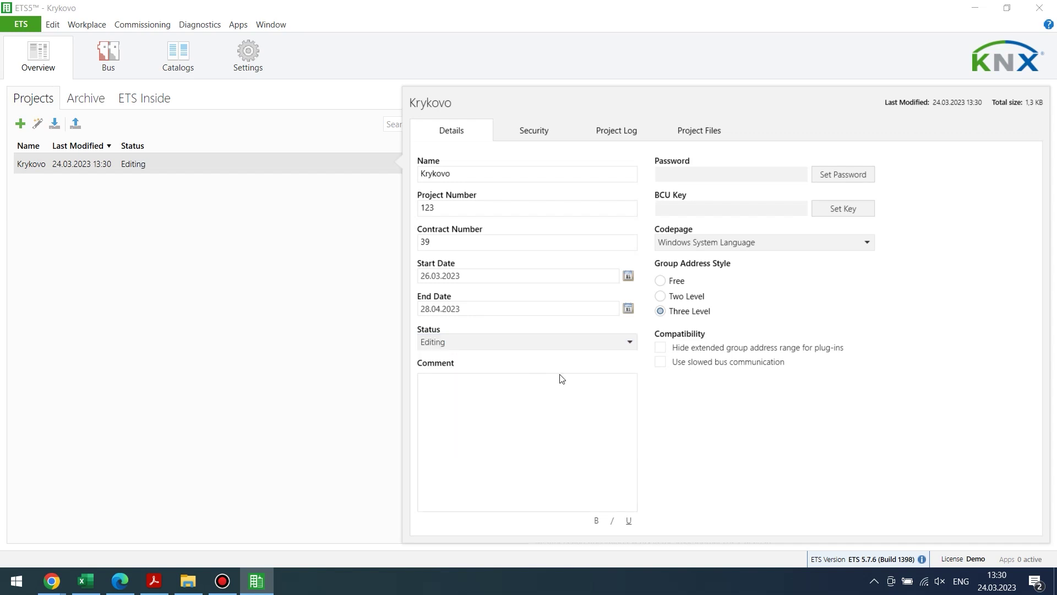
left_click(593, 345)
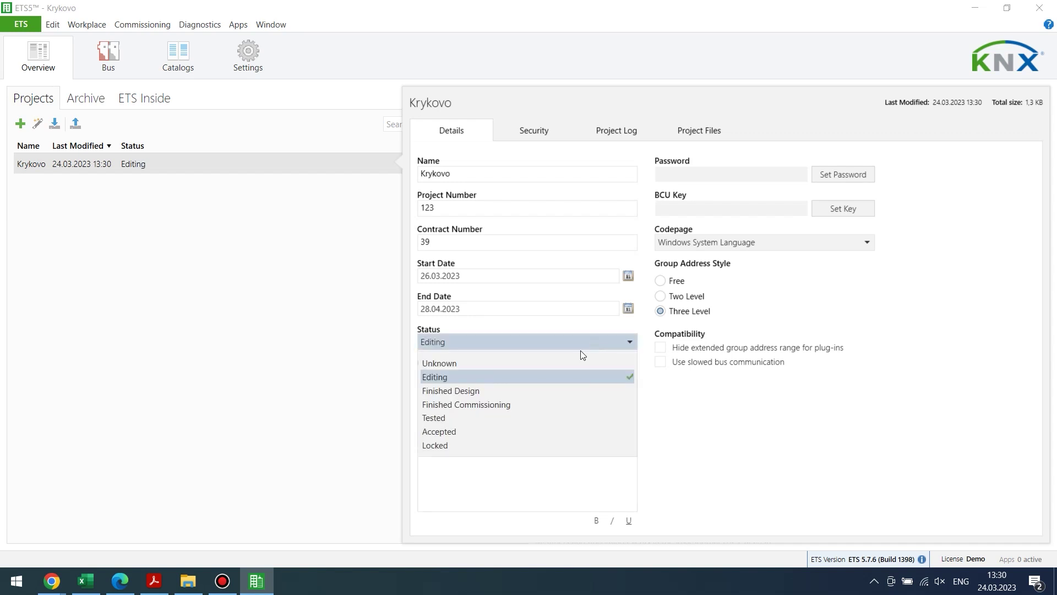
left_click(536, 390)
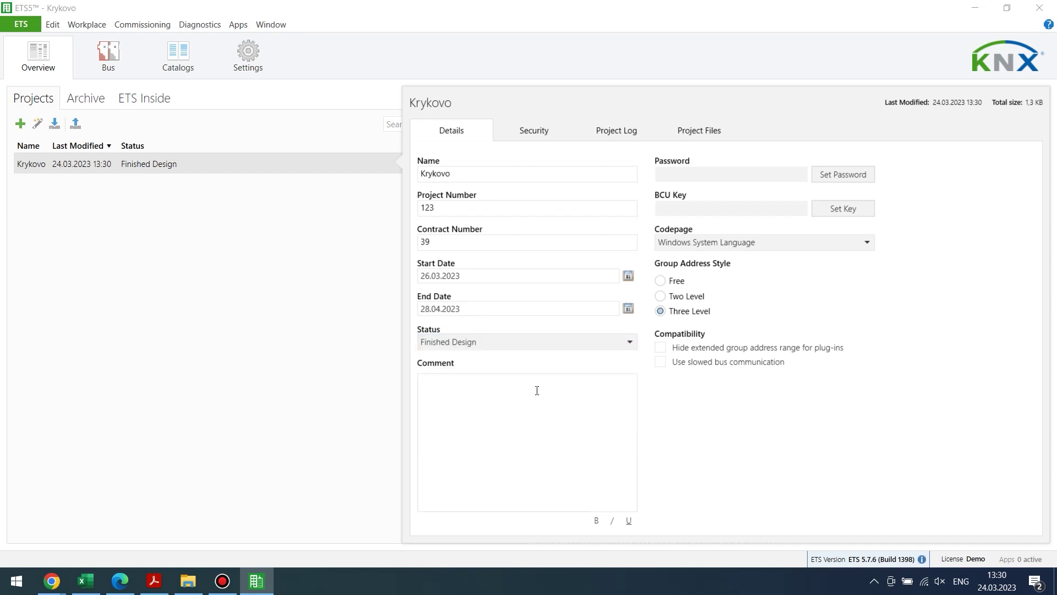
left_click(576, 338)
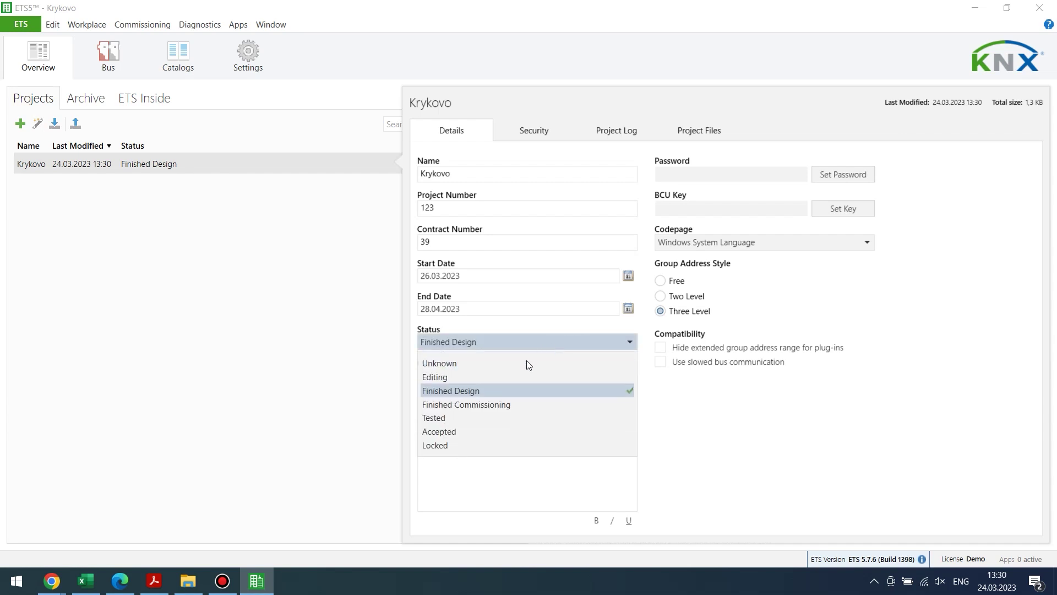
left_click(490, 404)
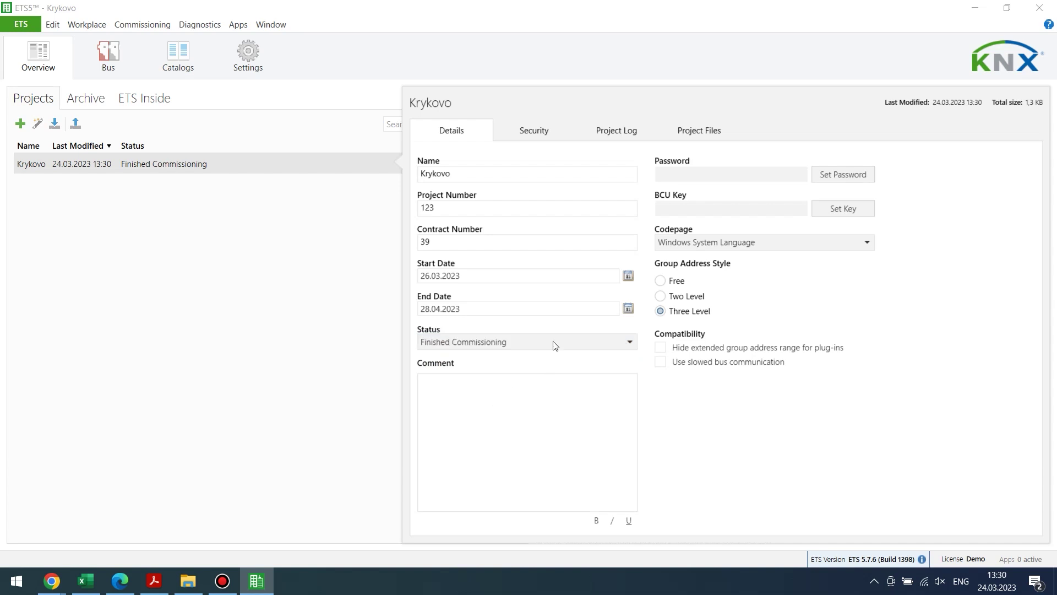
left_click(523, 345)
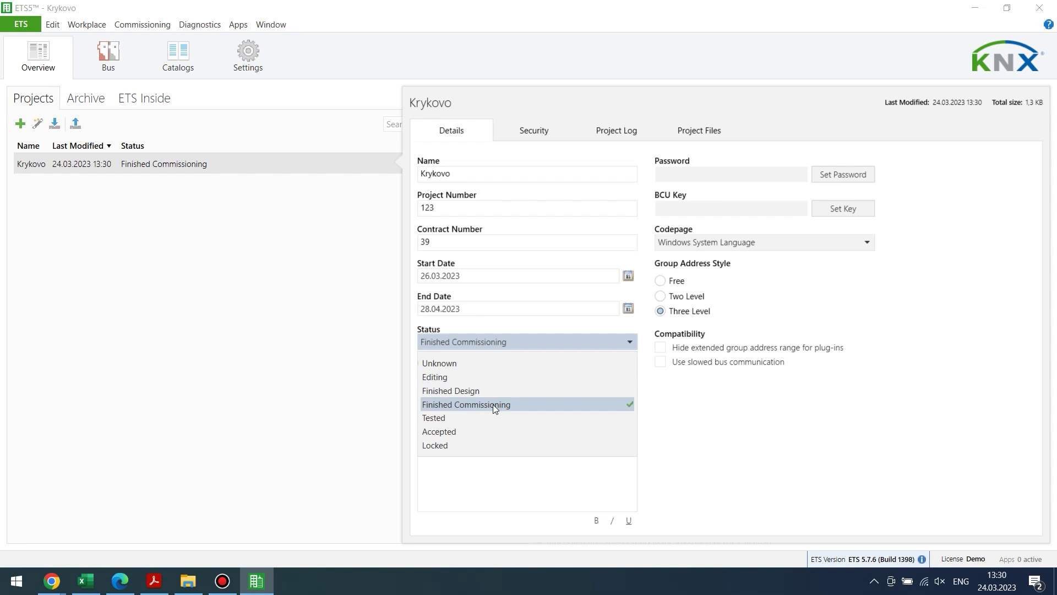
left_click(464, 418)
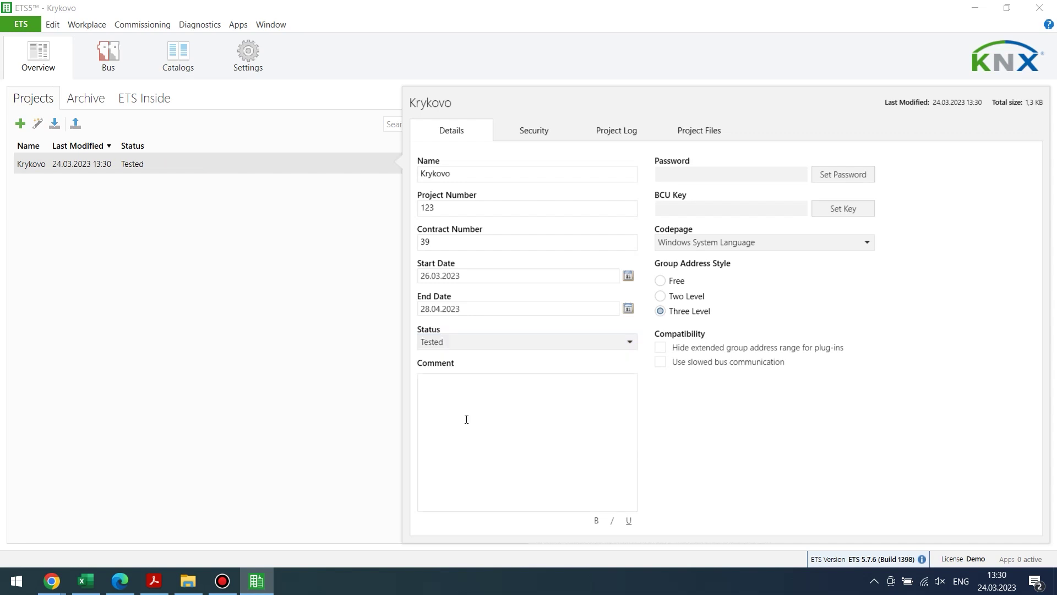
left_click(532, 345)
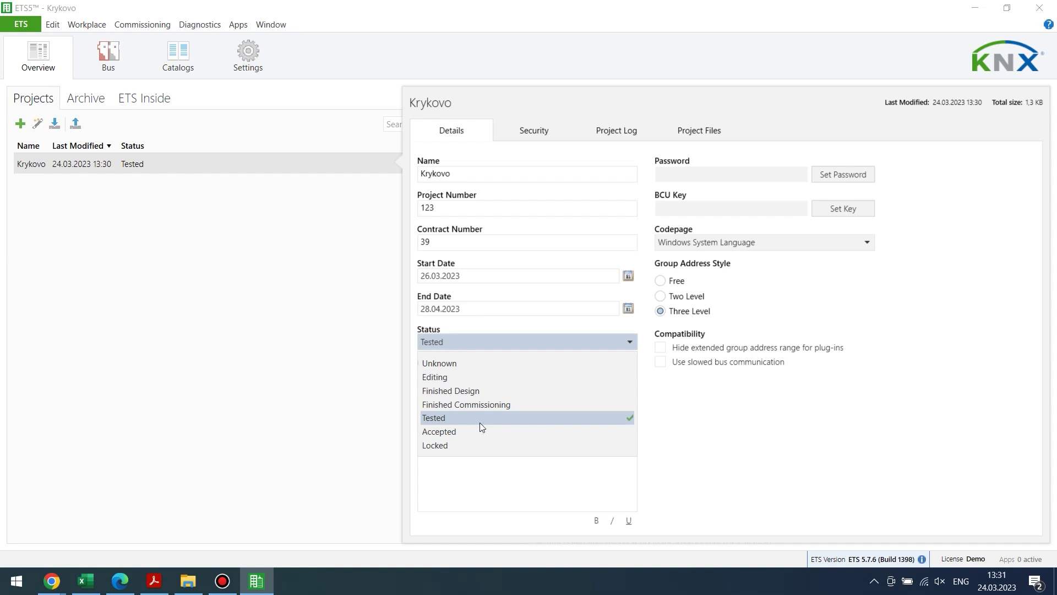
left_click(467, 431)
left_click(508, 344)
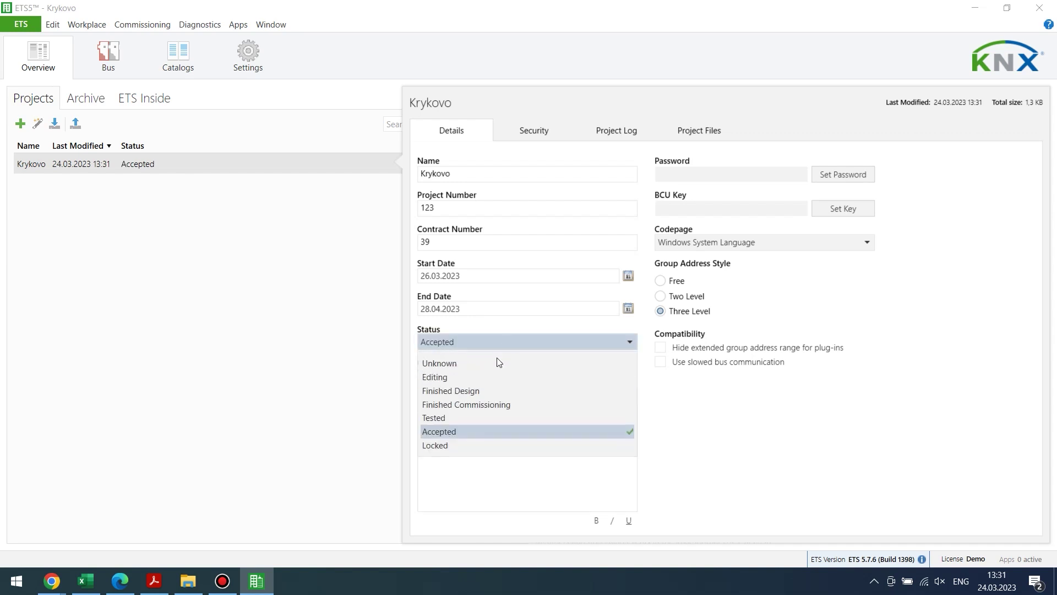
left_click(478, 445)
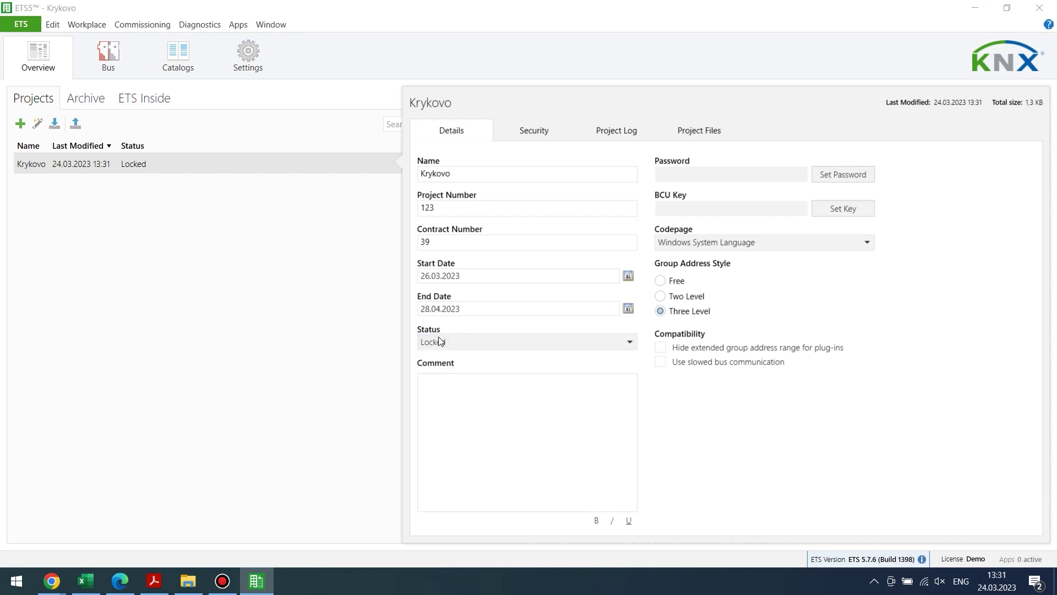
Write the comment 'lighting, curtain, heating', removing a stray question mark.
left_click(458, 383)
type("lighting?")
key("BackSpace")
type(", curtain, heating")
Protect Krykovo with a project password, entering and confirming it.
left_click(843, 172)
type("12")
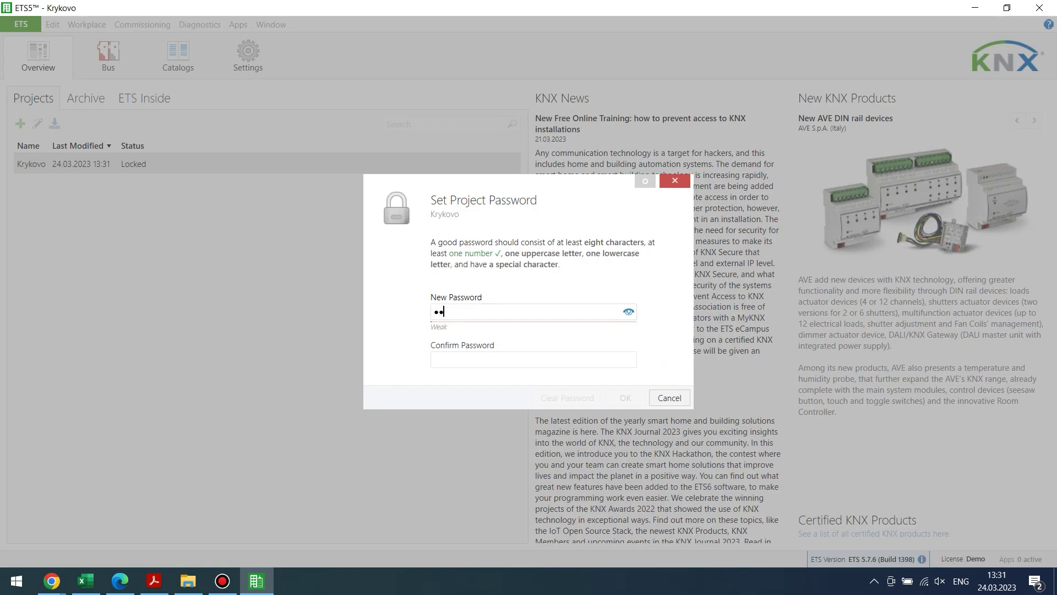
type("345")
left_click(480, 355)
type("12345")
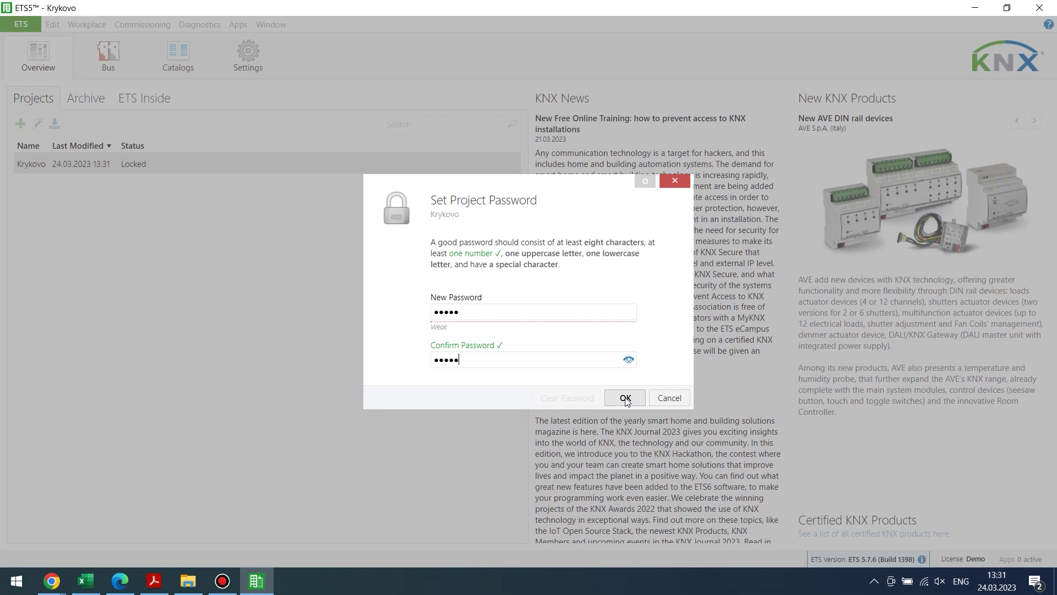
left_click(625, 399)
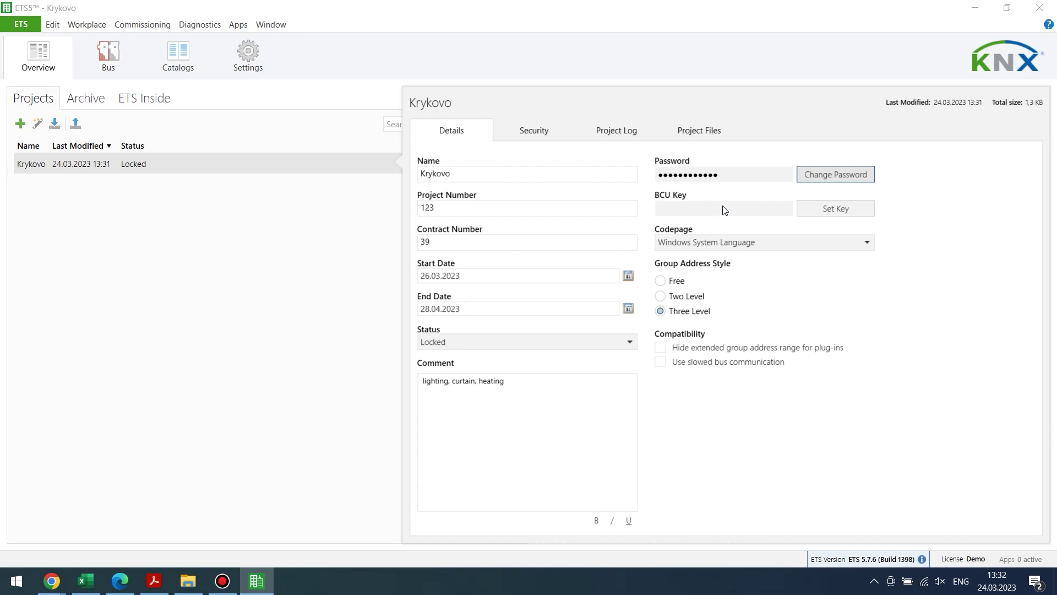
left_click(813, 212)
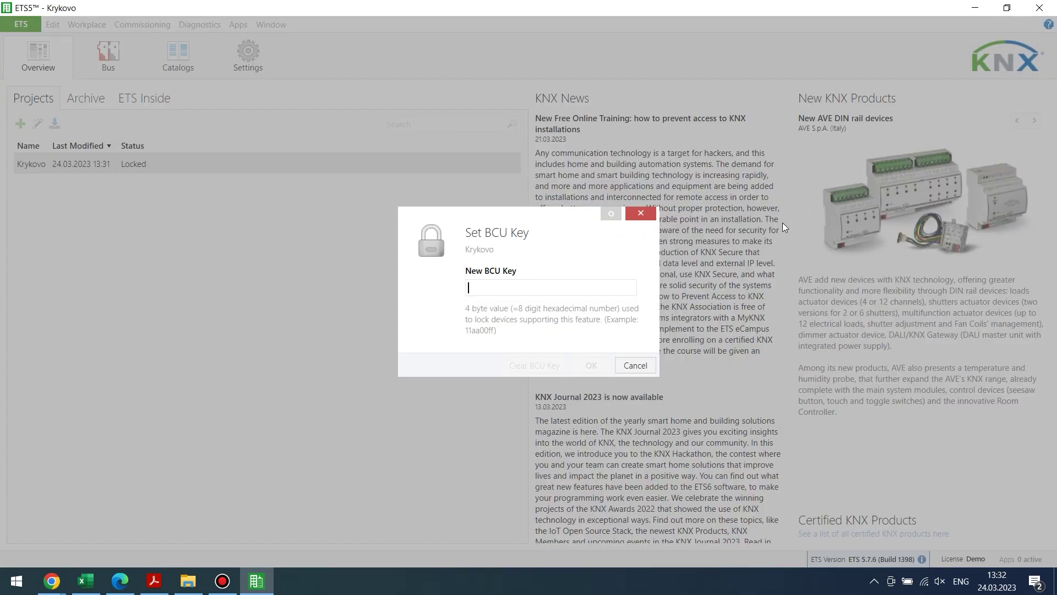
left_click(495, 298)
type("12345677")
key("BackSpace")
key("BackSpace")
key("BackSpace")
key("BackSpace")
key("BackSpace")
key("BackSpace")
key("BackSpace")
key("BackSpace")
left_click(641, 365)
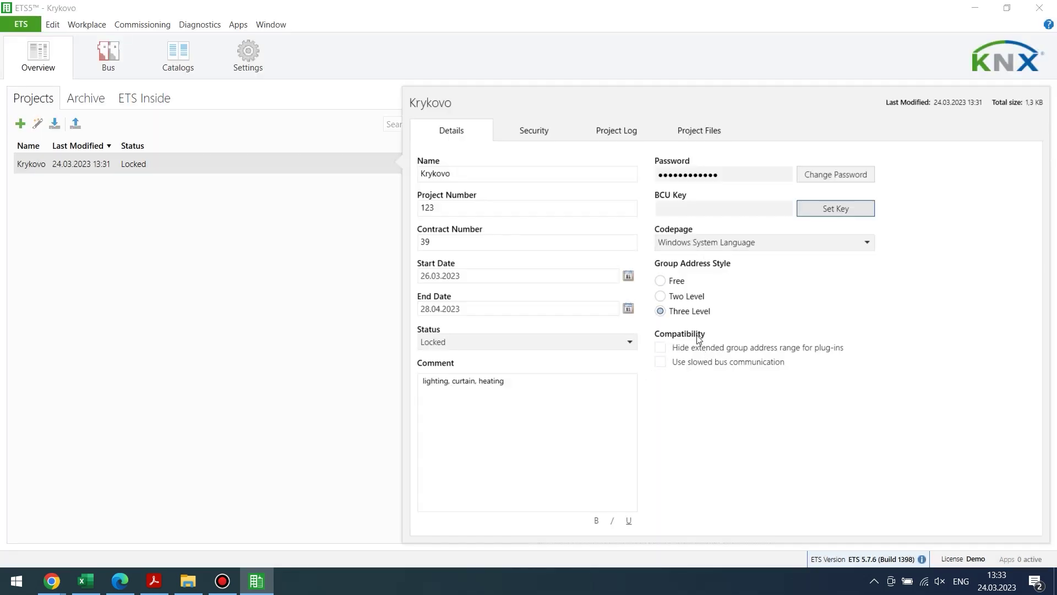
left_click(749, 242)
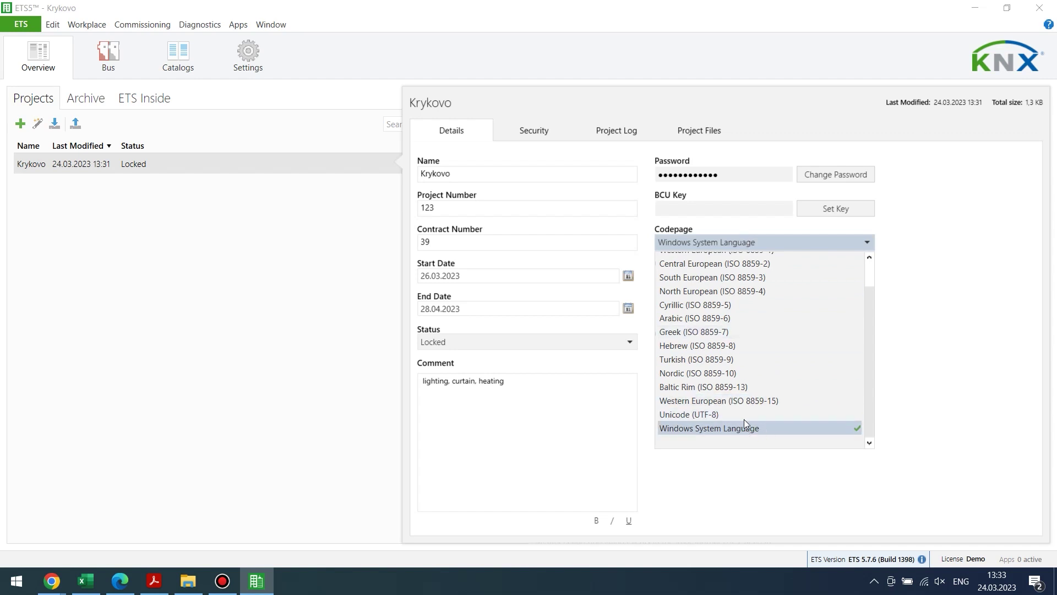
left_click(818, 240)
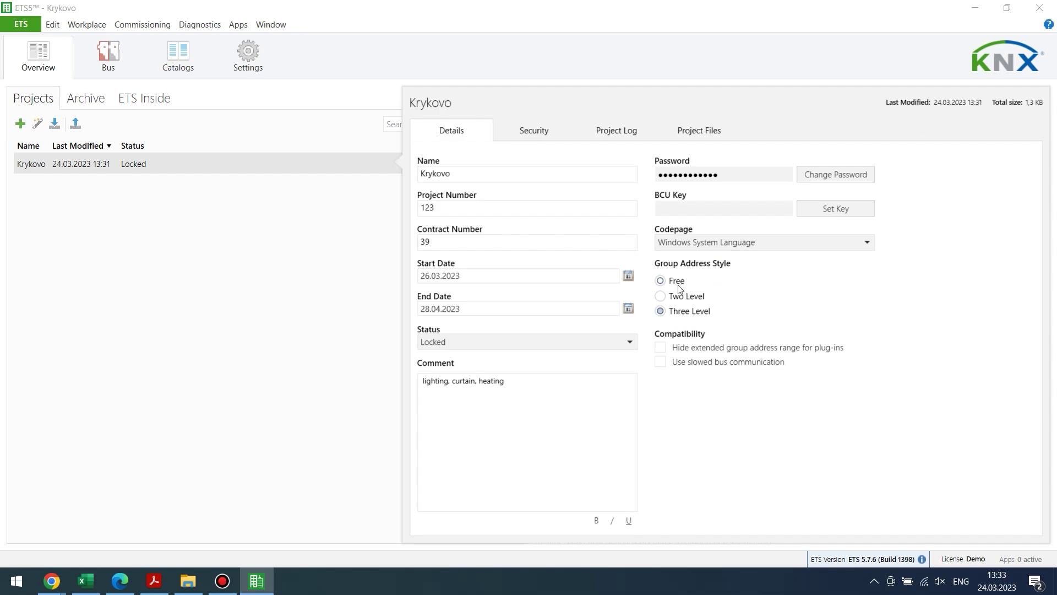
left_click(670, 297)
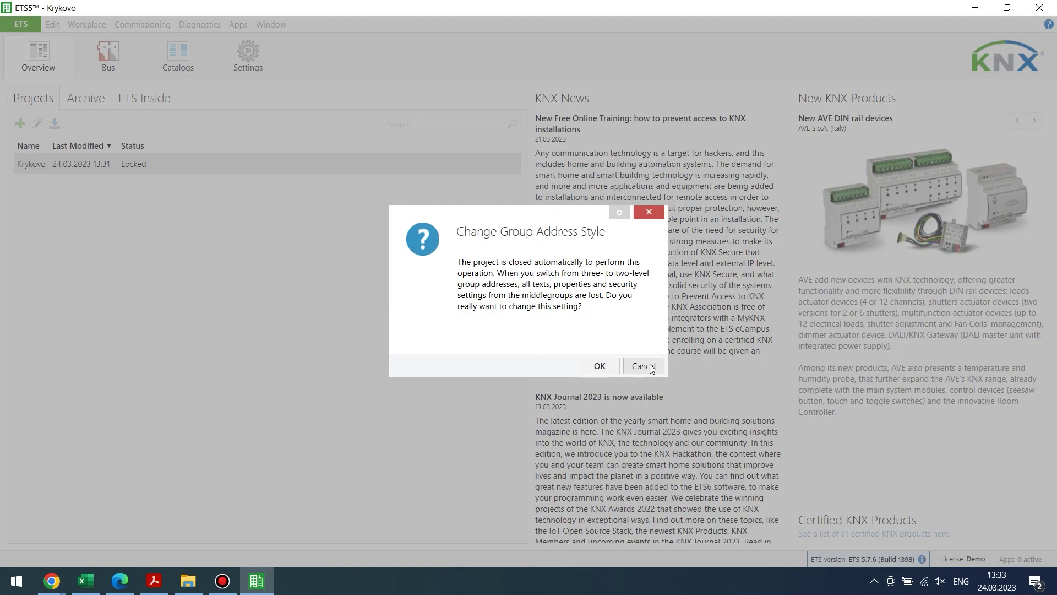
left_click(651, 368)
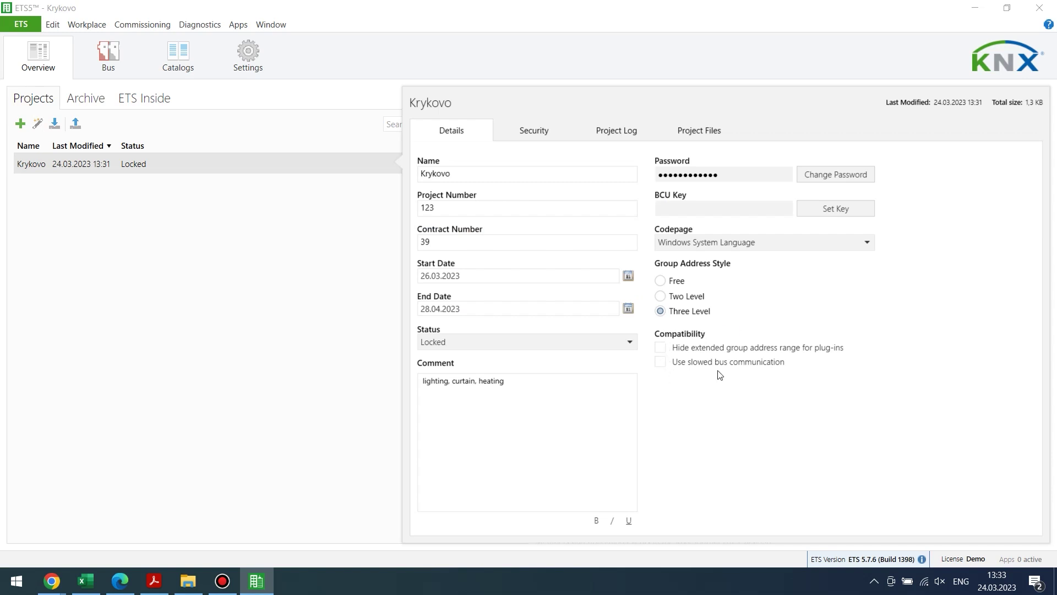
Hide the extended group address range, enable slowed bus communication, and activate Compatibility Mode App.
left_click(692, 348)
left_click(676, 363)
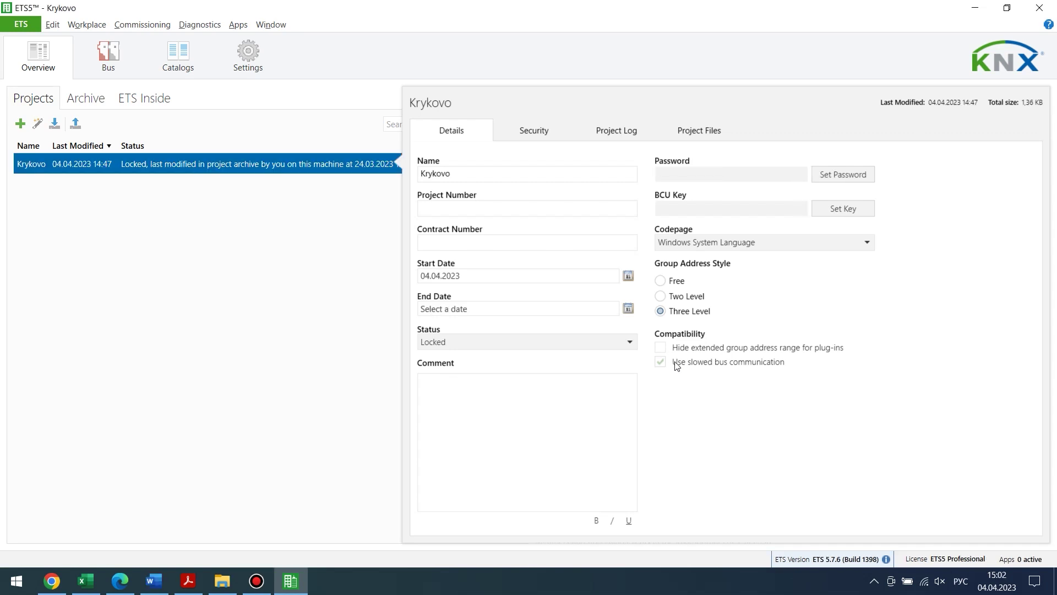
left_click(1026, 560)
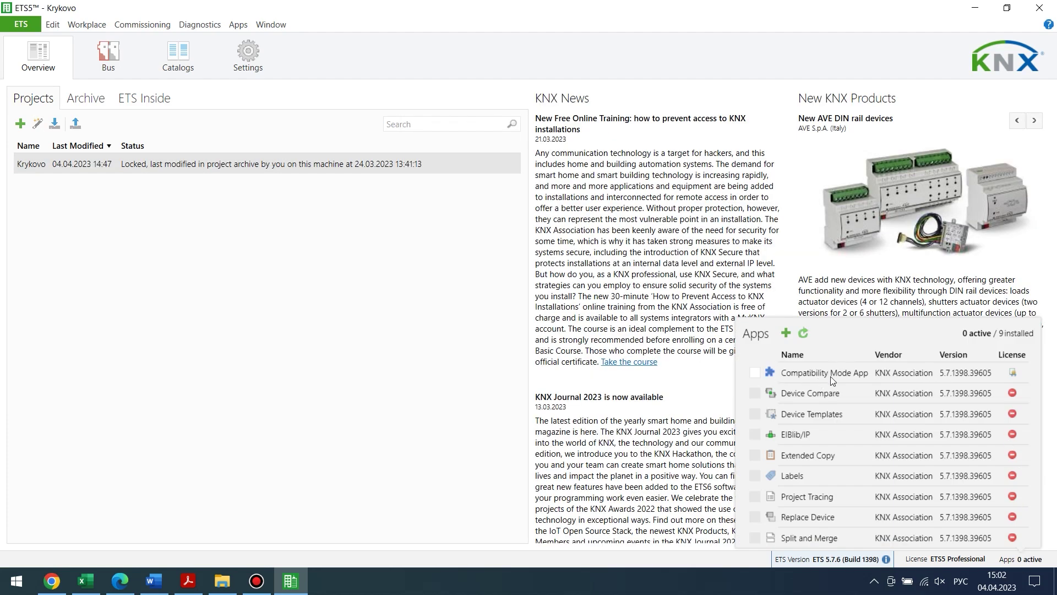
left_click(755, 373)
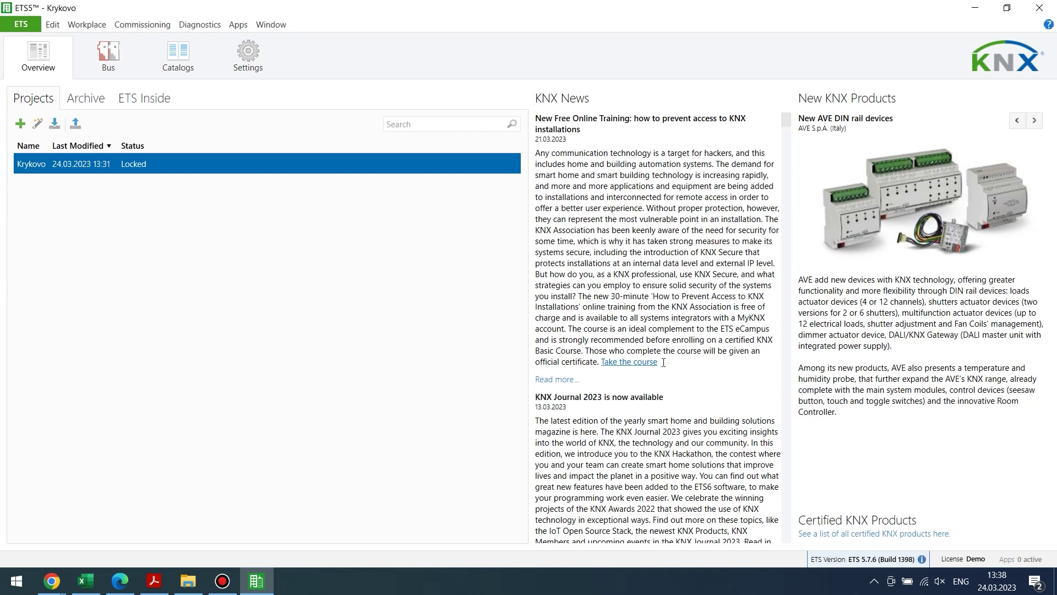
On Krykovo's Security tab, cancel both adding a device certificate and exporting the keyring.
left_click(394, 168)
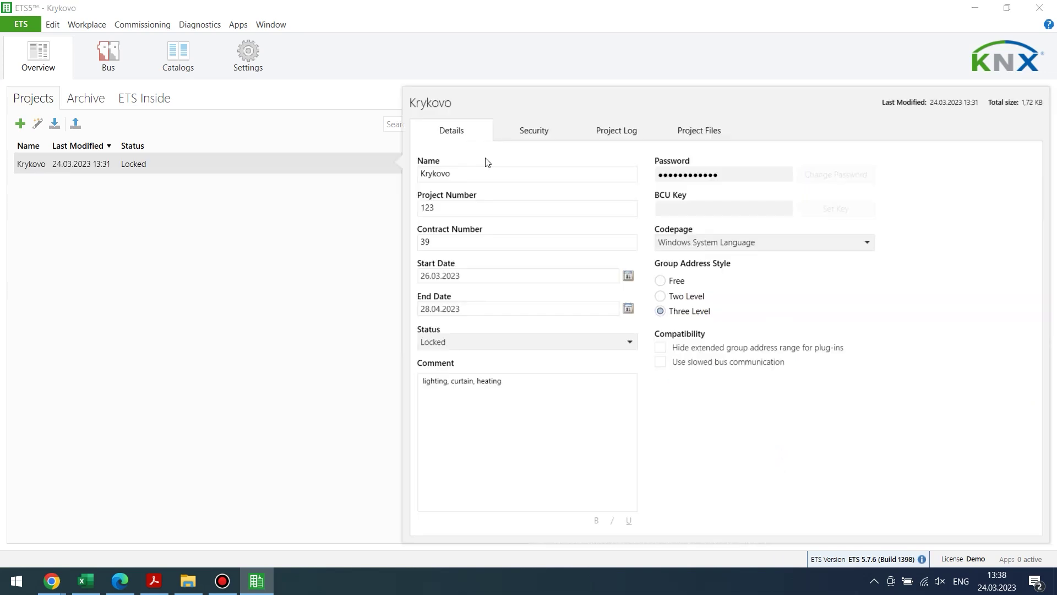
left_click(544, 140)
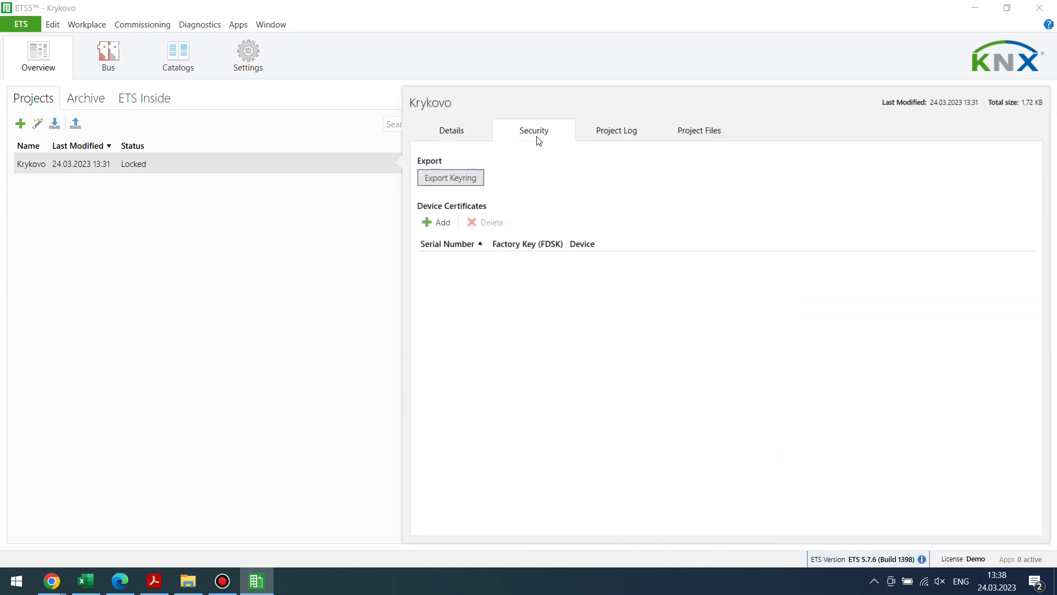
left_click(435, 223)
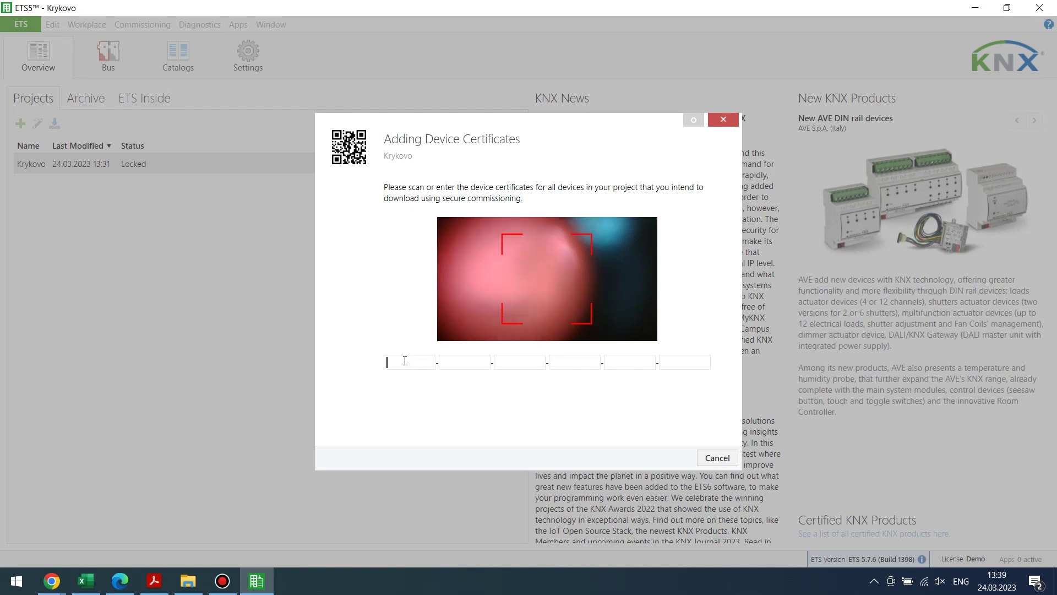
type("HJTY")
key("BackSpace")
key("BackSpace")
key("BackSpace")
key("BackSpace")
left_click(714, 459)
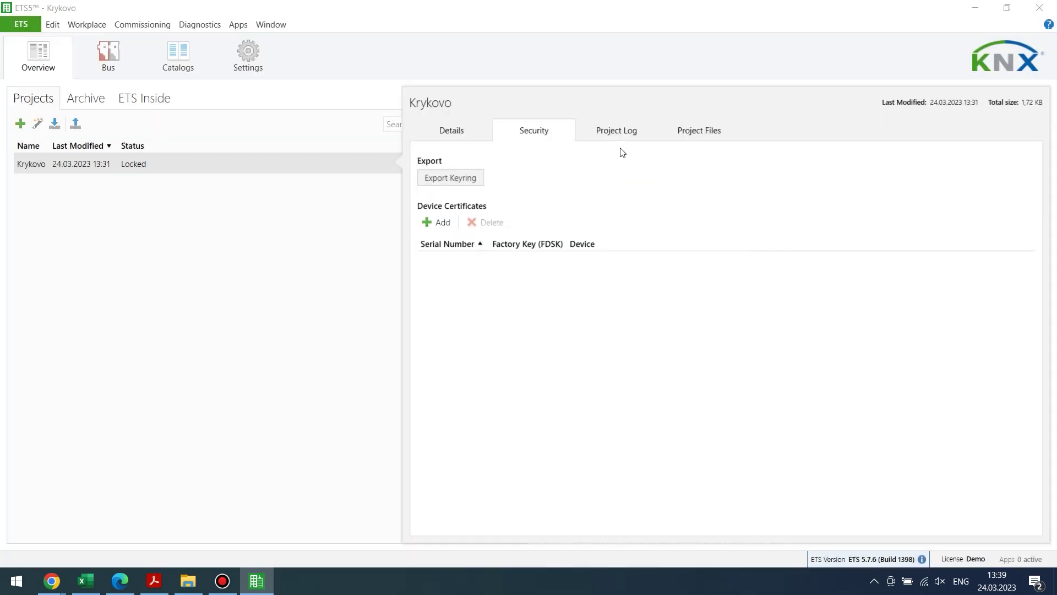
left_click(451, 177)
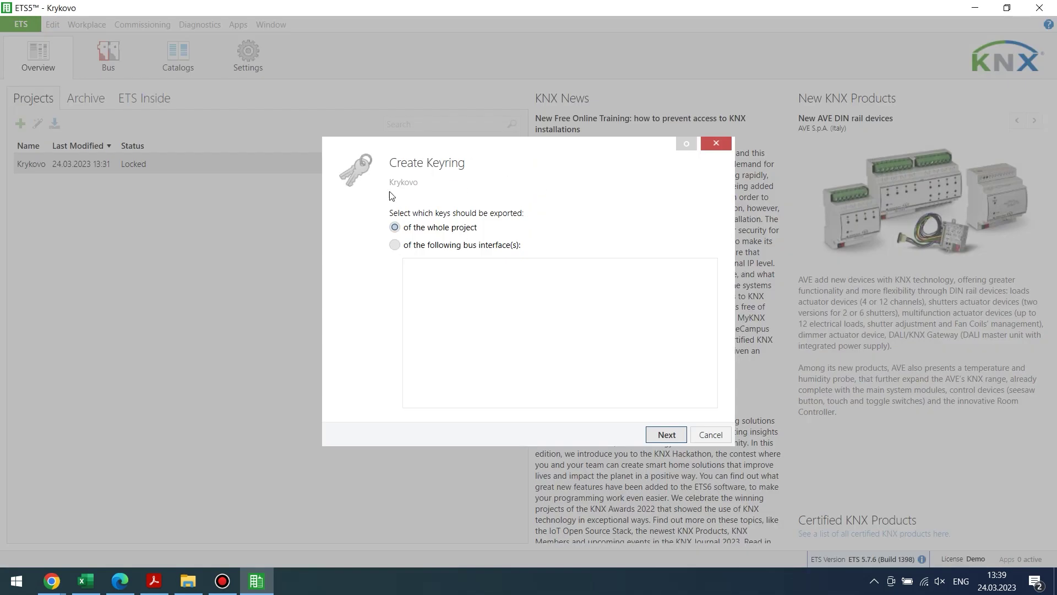
left_click(712, 435)
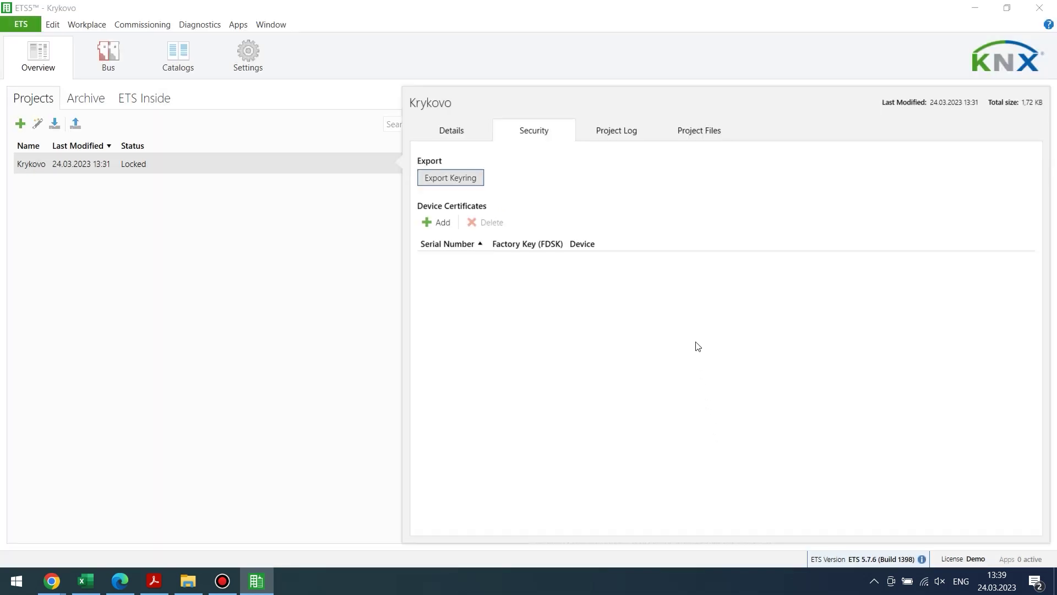
Add a project log entry titled 'Fix' with description 'Air condition system'.
left_click(608, 134)
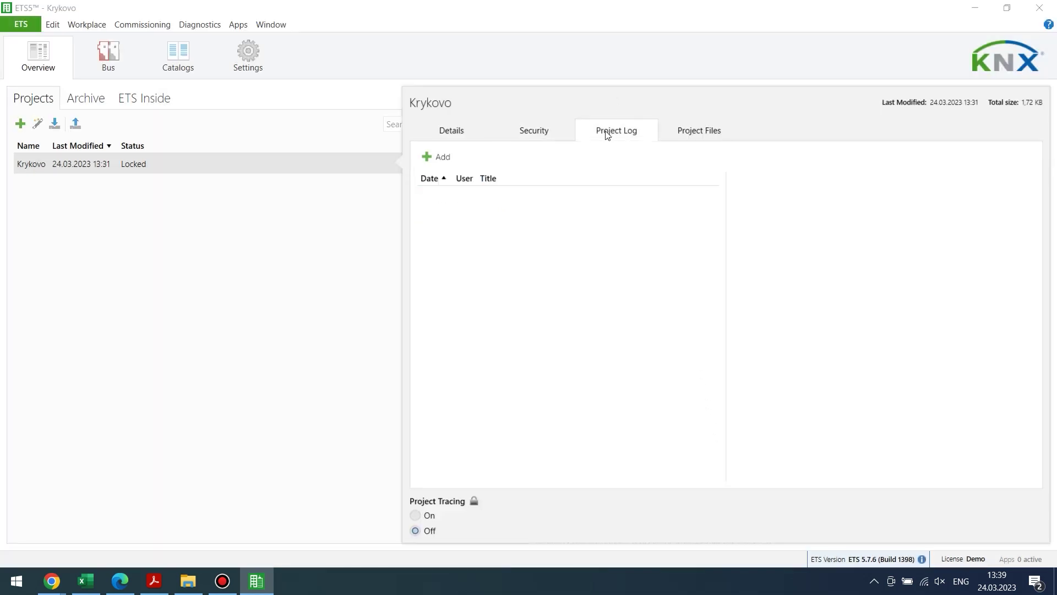
left_click(430, 160)
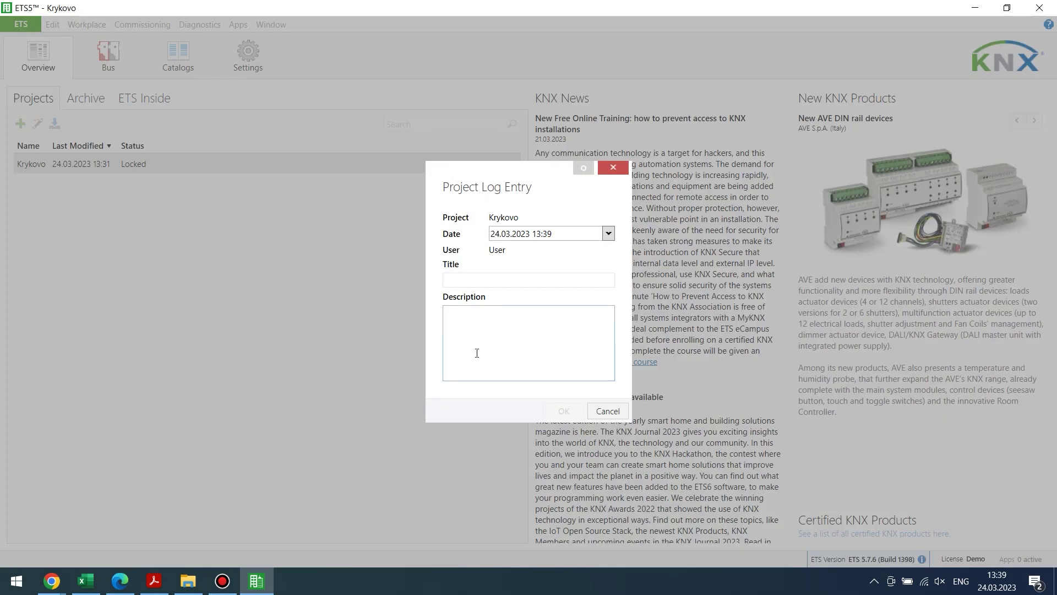
type("Fix")
left_click(523, 308)
type("Air ")
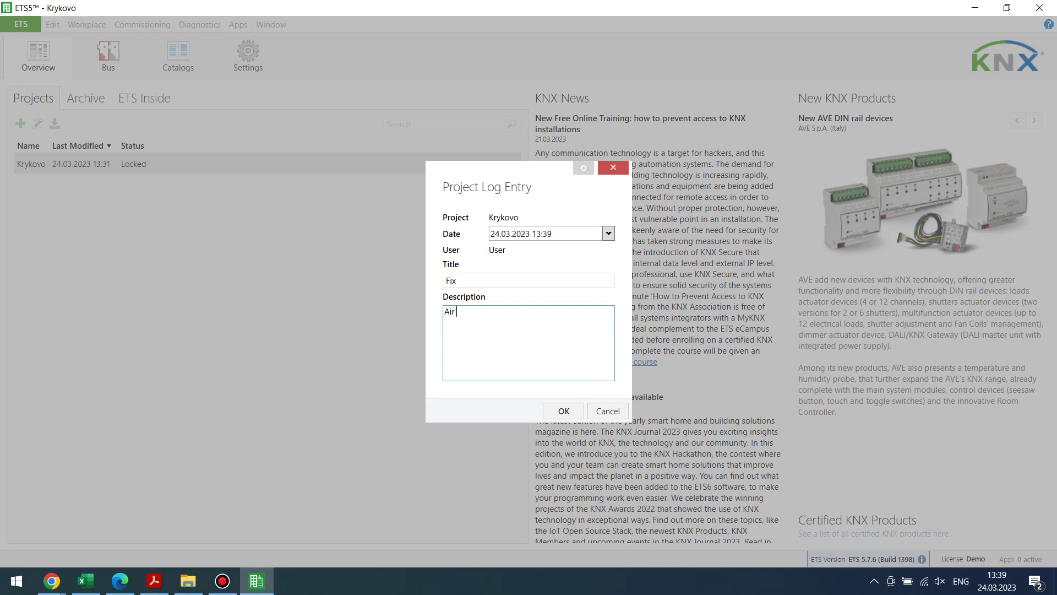
type("condition system")
left_click(564, 411)
Begin clearing the project log but cancel, keeping the Fix entry.
left_click(526, 197)
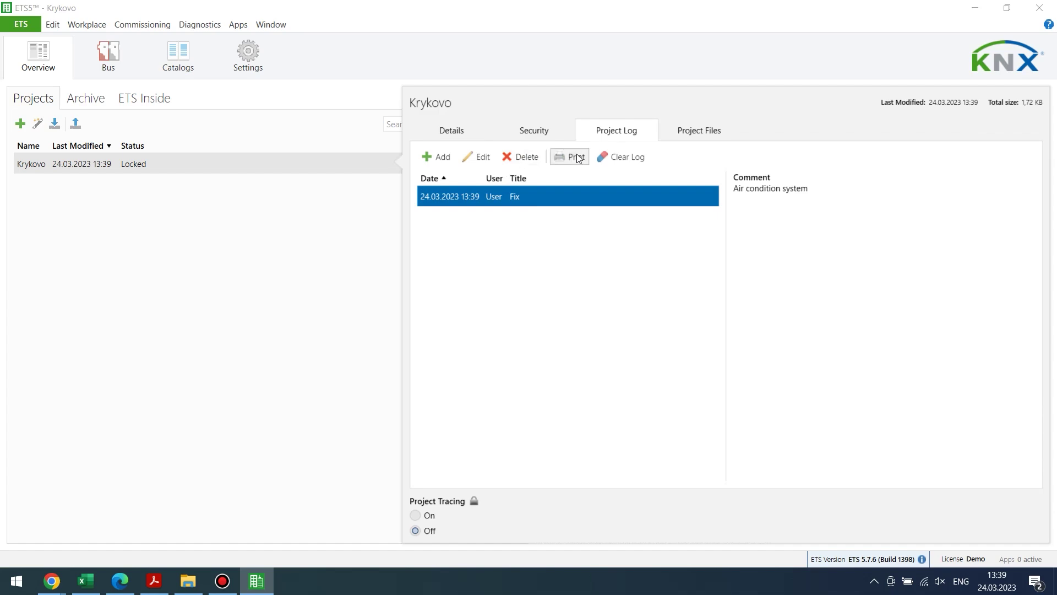
left_click(612, 155)
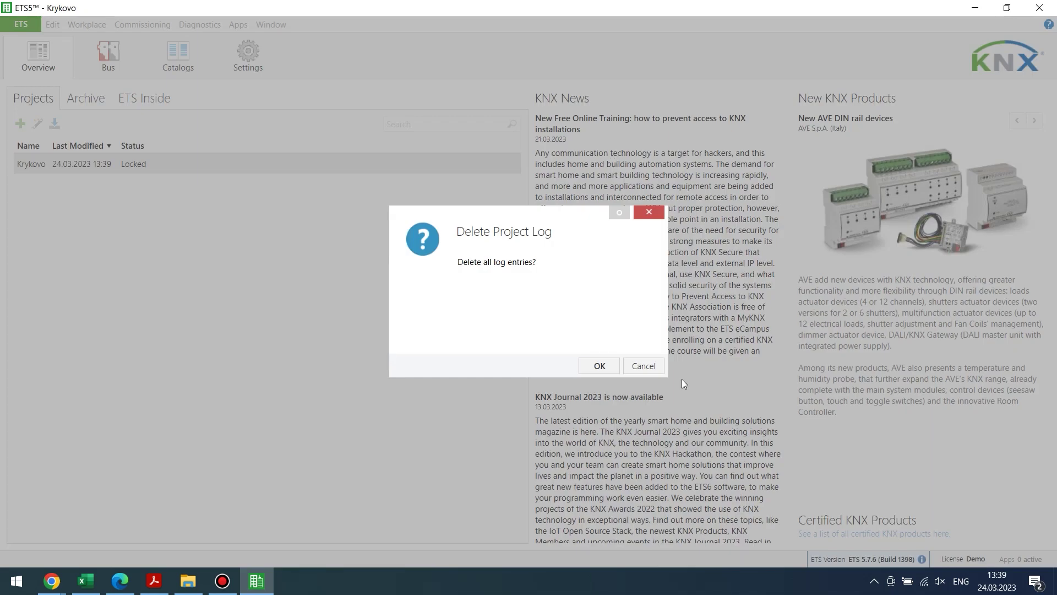
left_click(642, 366)
Attach '12-fold 16A current metering module manual.pdf' to Krykovo's project files, then close the details.
left_click(700, 132)
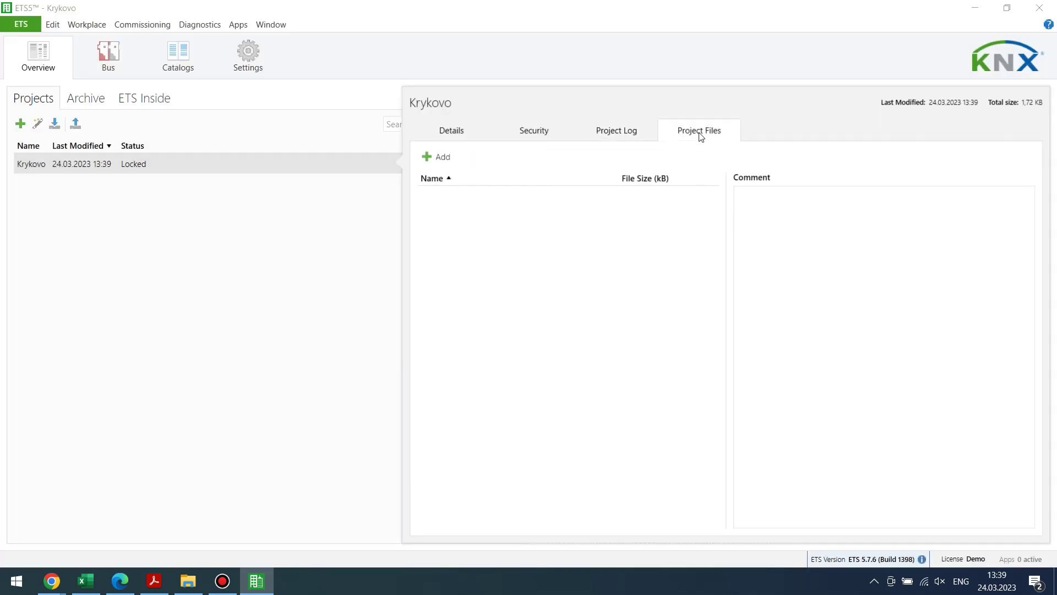
left_click(435, 157)
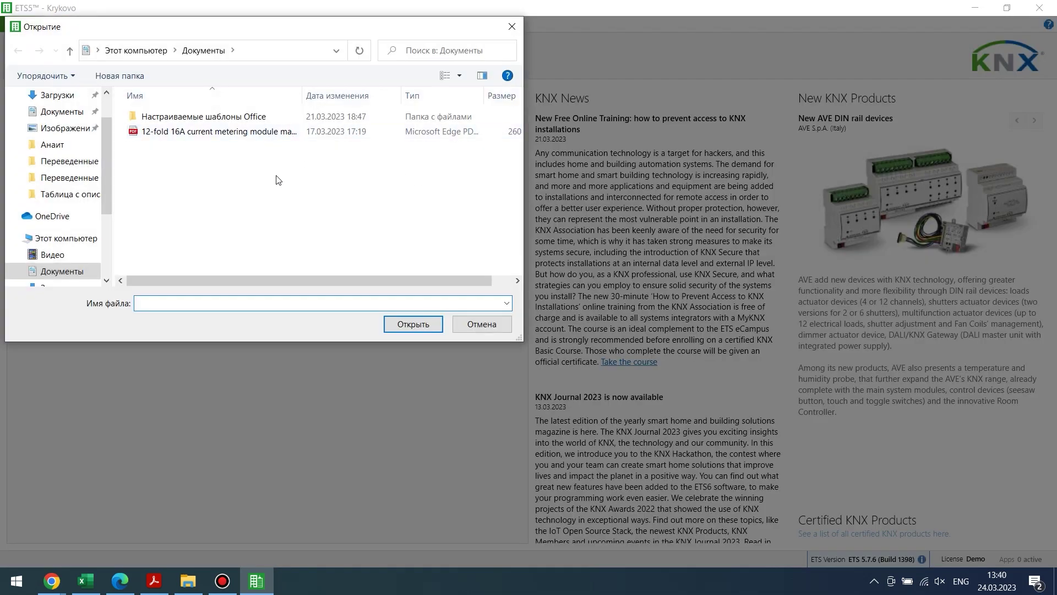
left_click(296, 134)
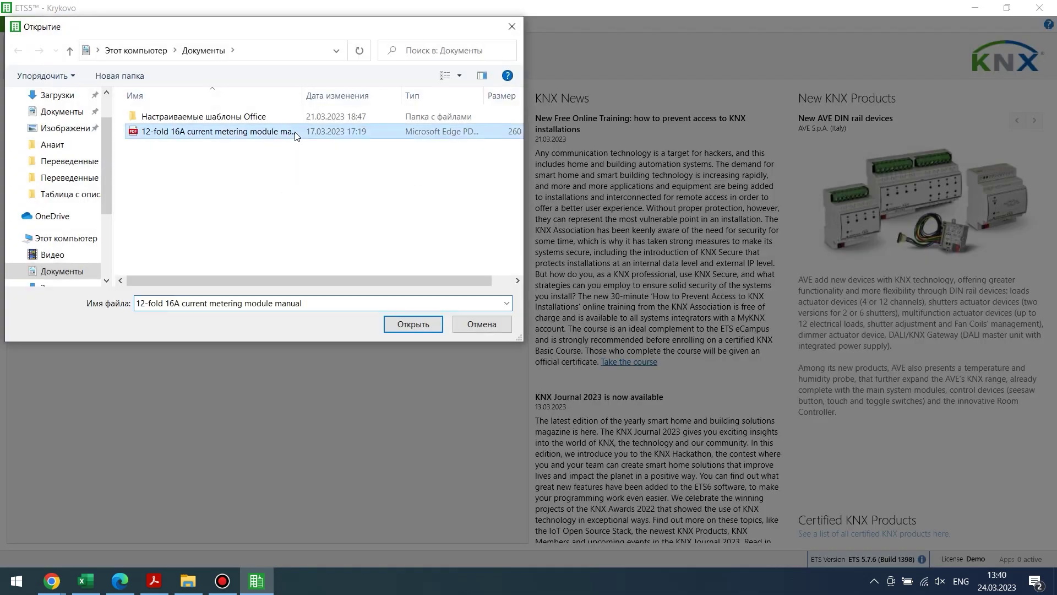
left_click(433, 324)
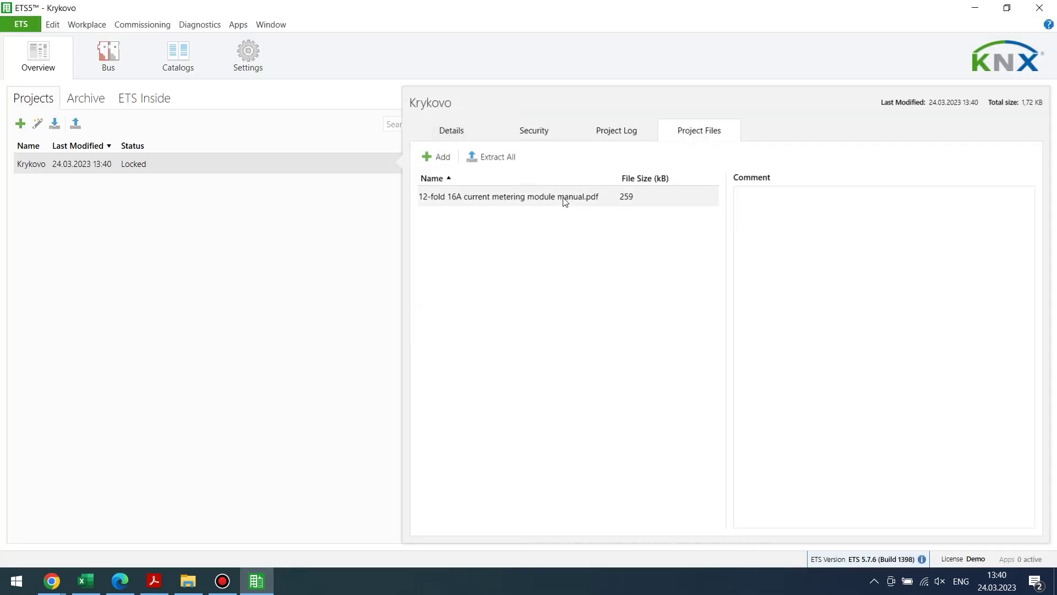
left_click(594, 197)
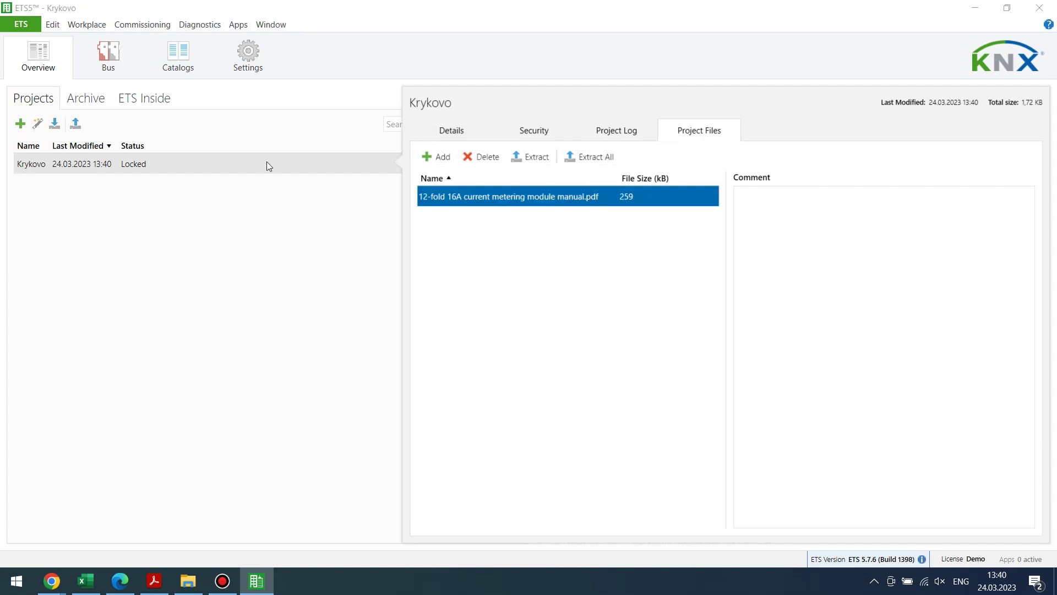
left_click(141, 172)
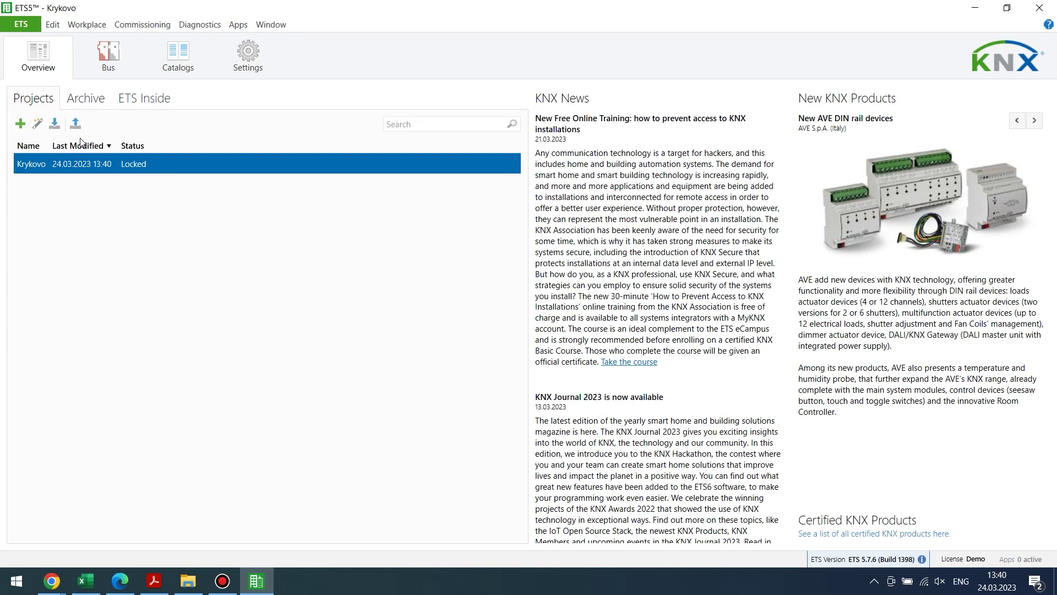
left_click(55, 124)
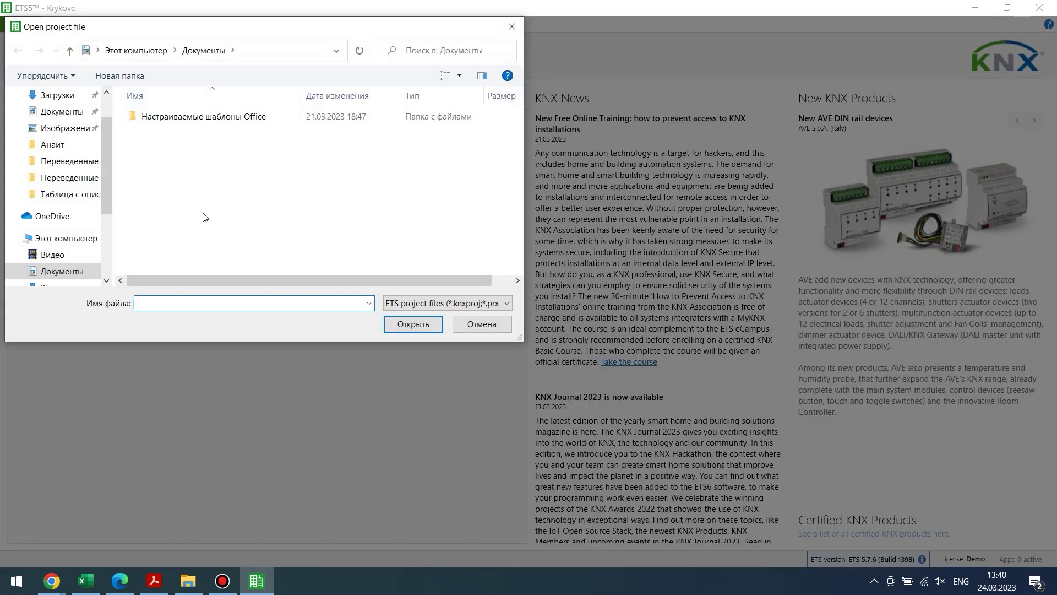
left_click(481, 324)
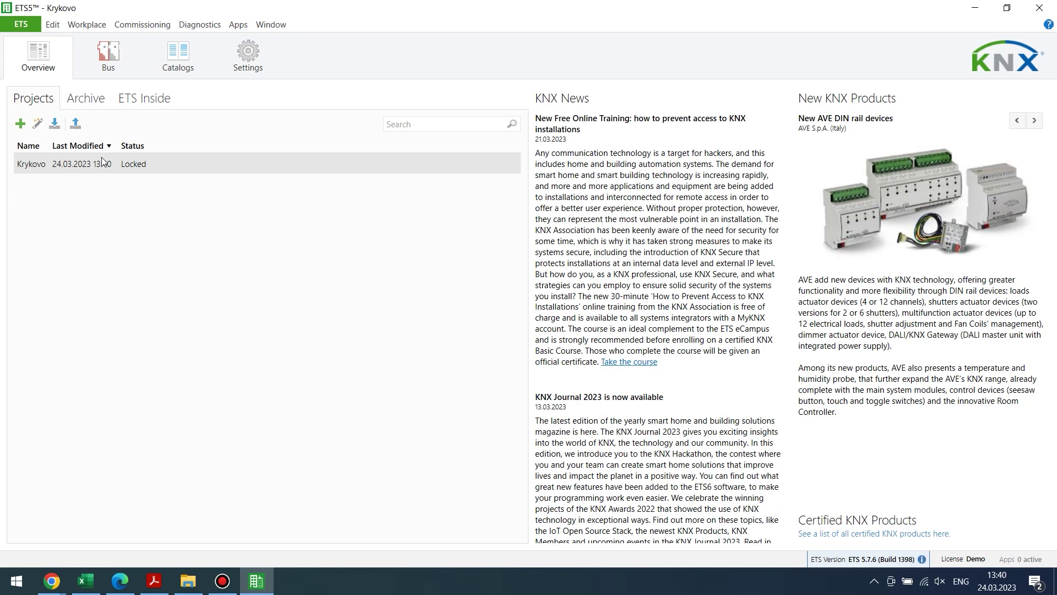
Review the Krykovo project details, then bring up its actions to reach the Send To options.
right_click(103, 160)
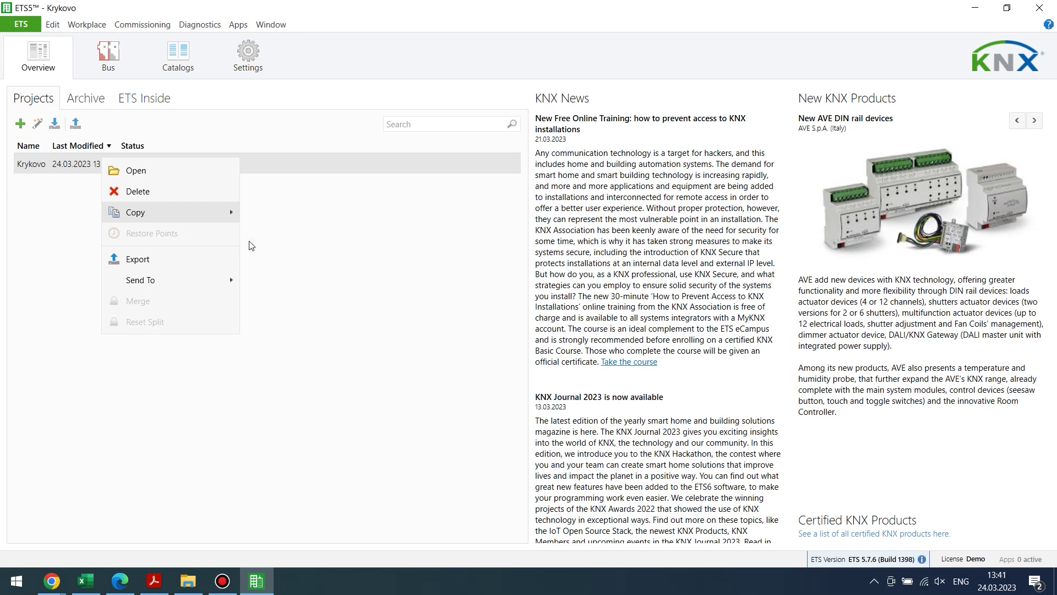
left_click(292, 243)
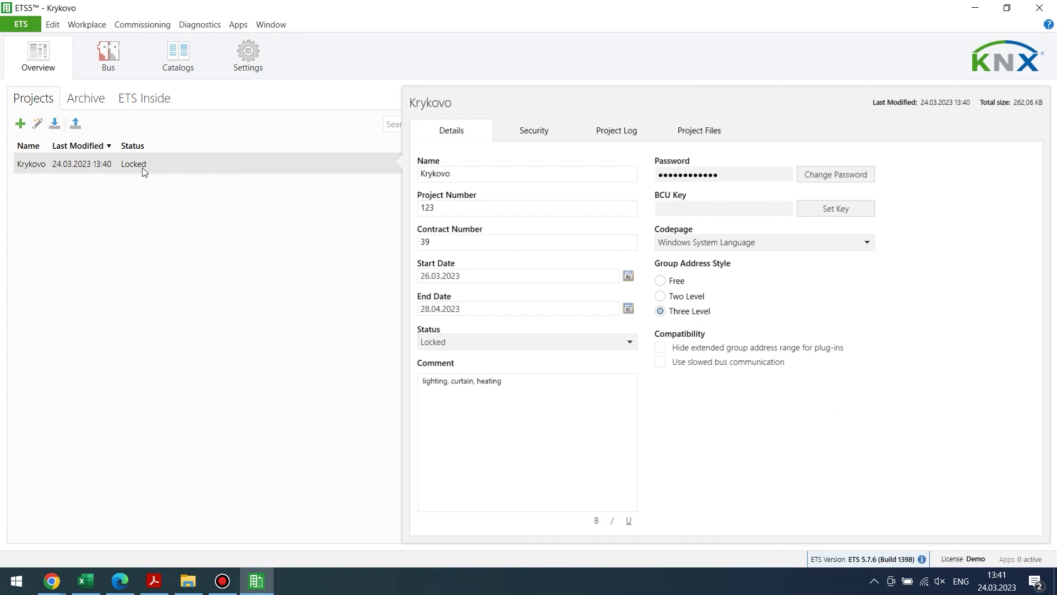
right_click(143, 168)
mouse_move(202, 286)
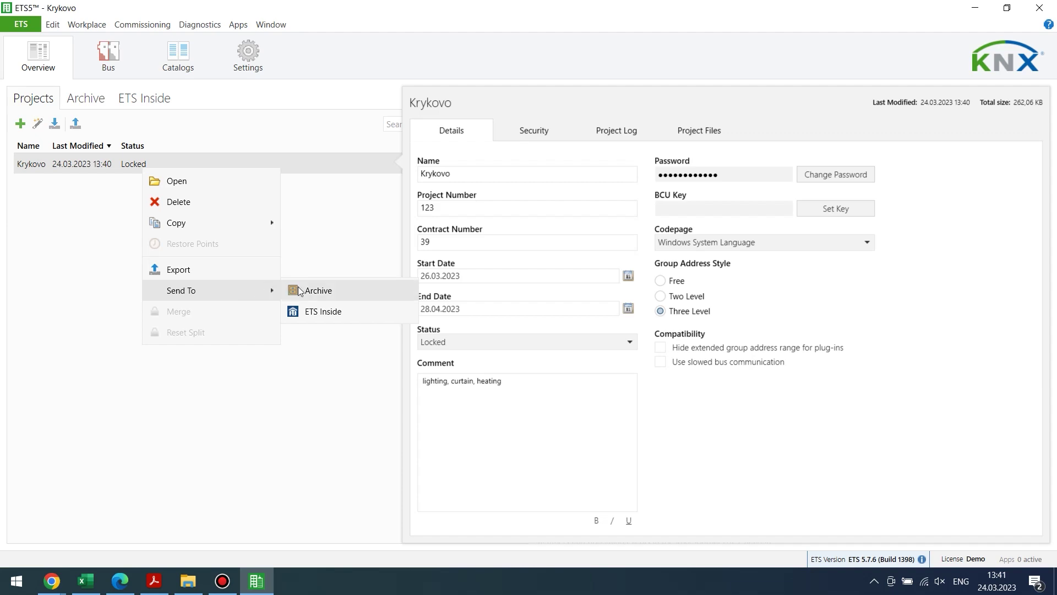
Send the Krykovo project to the Archive as Krykovo.knxprojarchive.
left_click(314, 290)
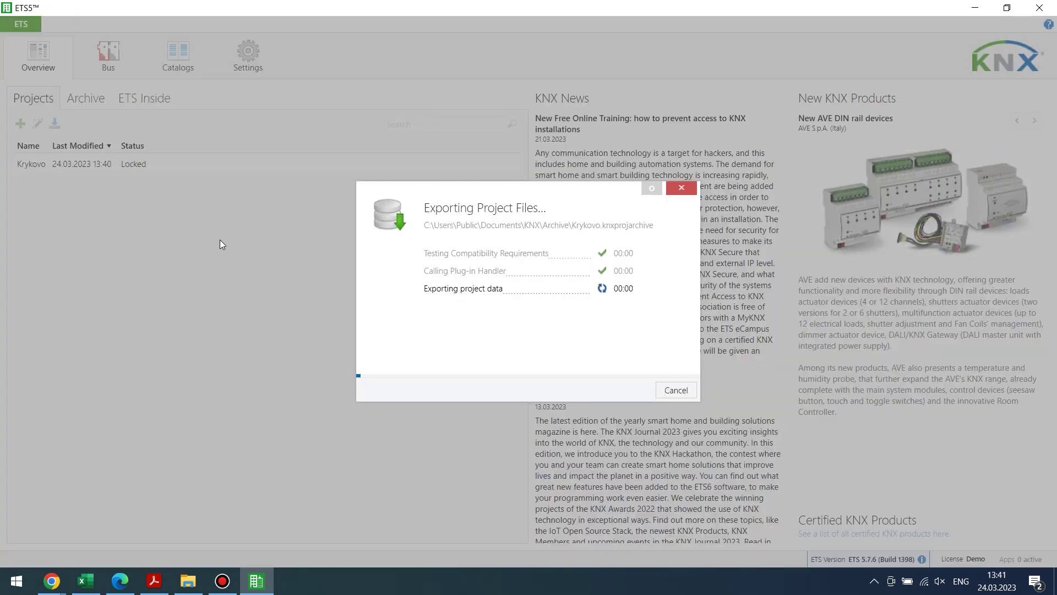